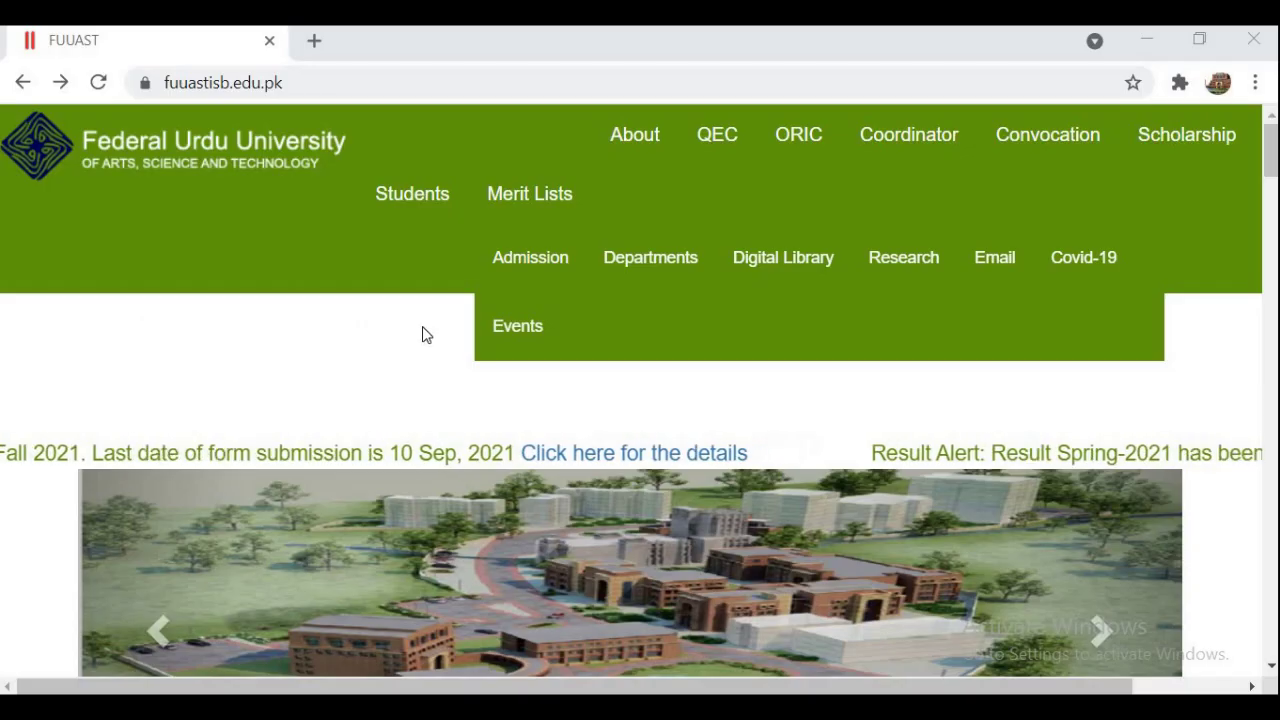
Step: Open the university's Admission page and go to the online application for the Admission Form
click(553, 277)
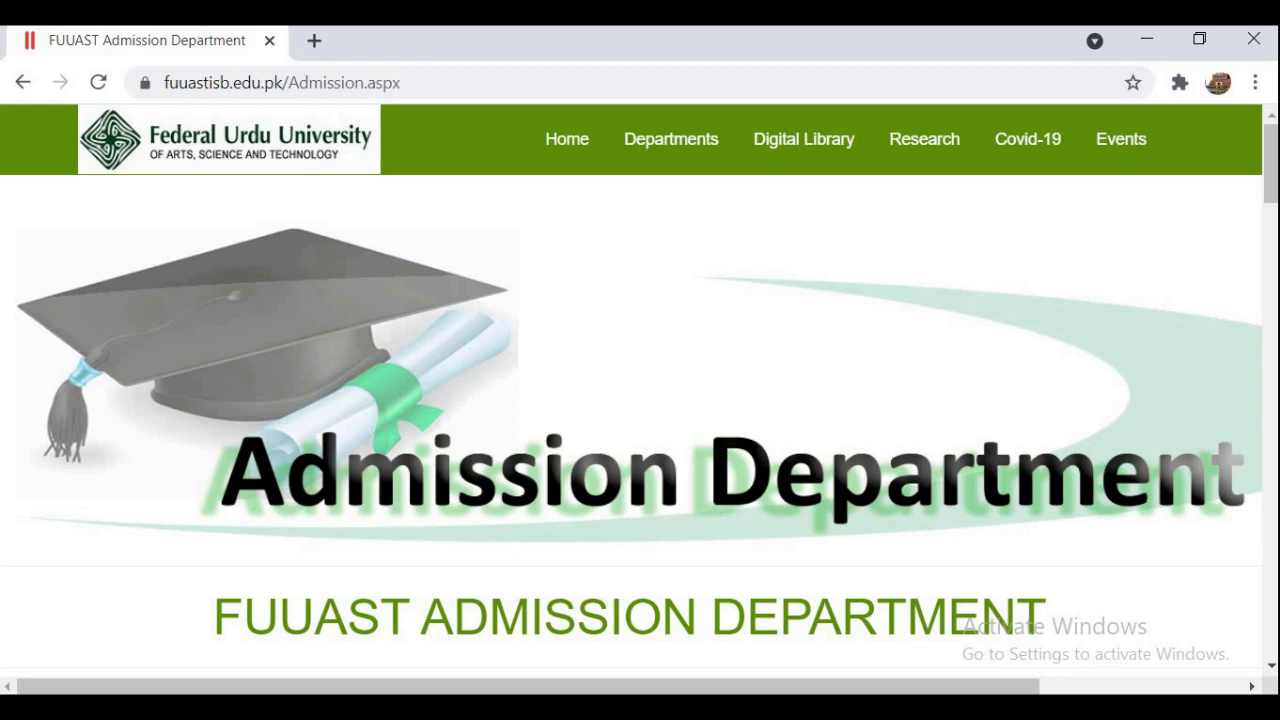
scroll(1092, 130, down, 6)
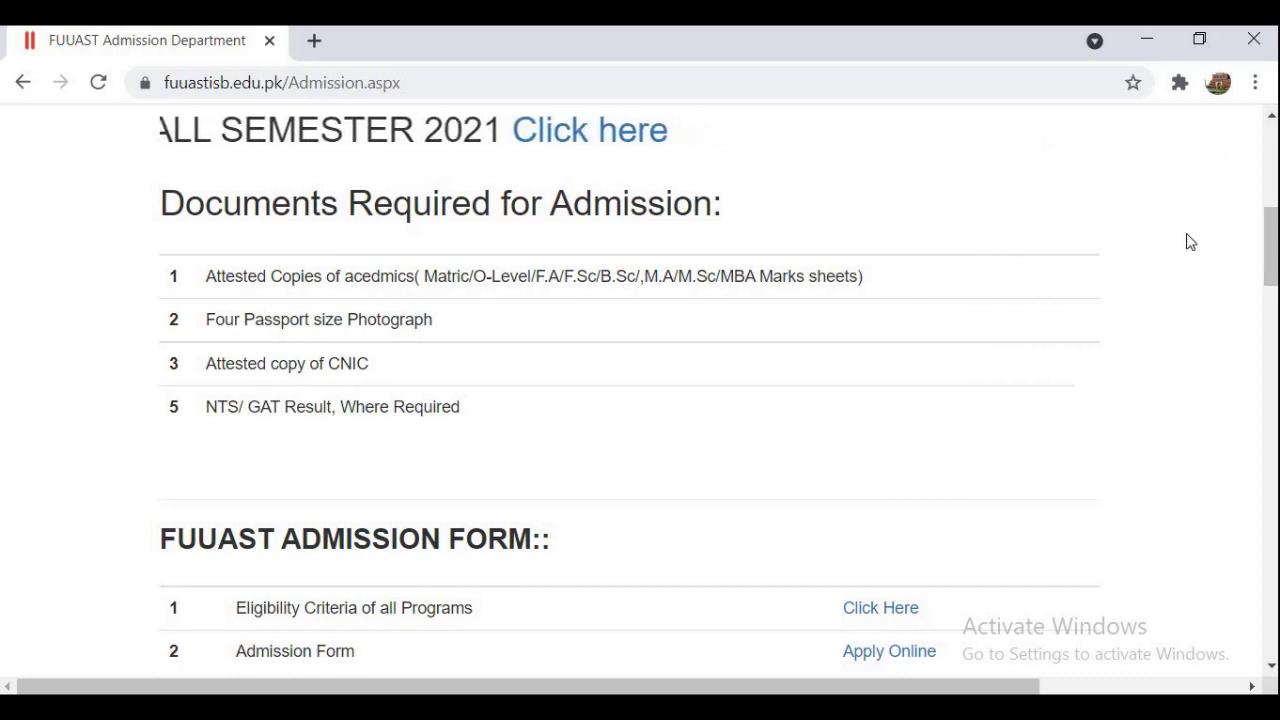
scroll(1028, 170, down, 2)
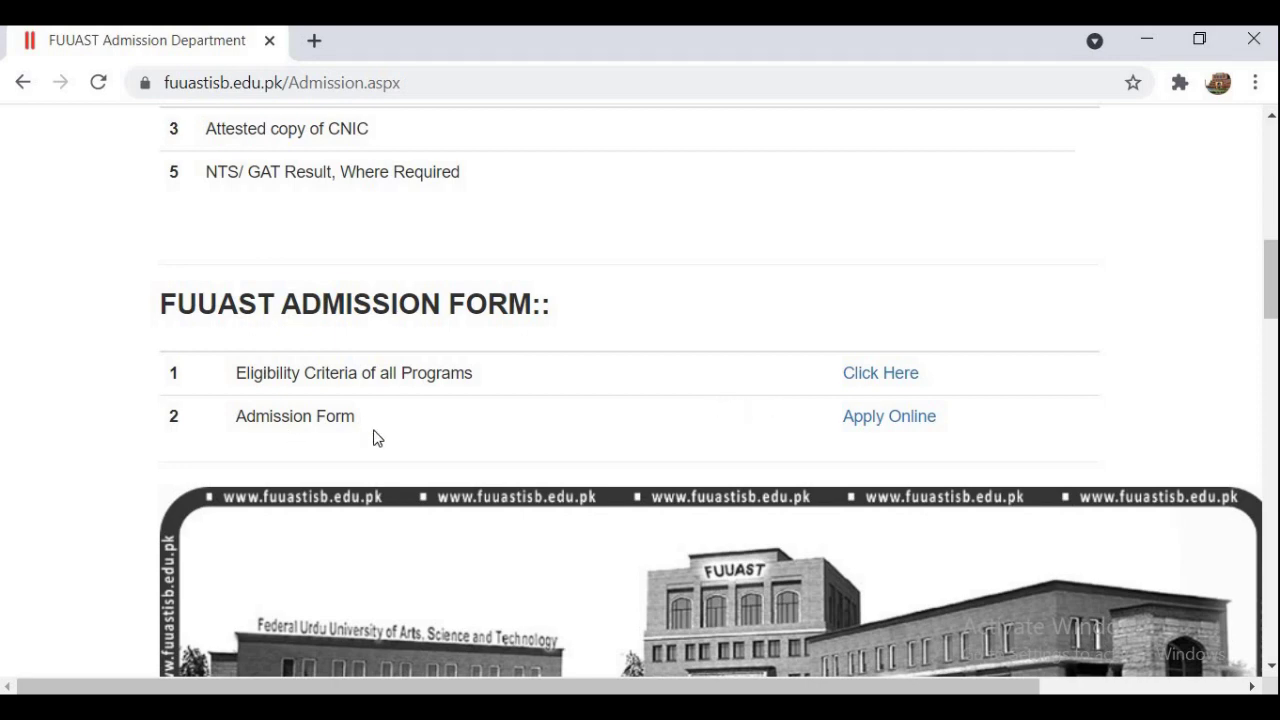
click(890, 416)
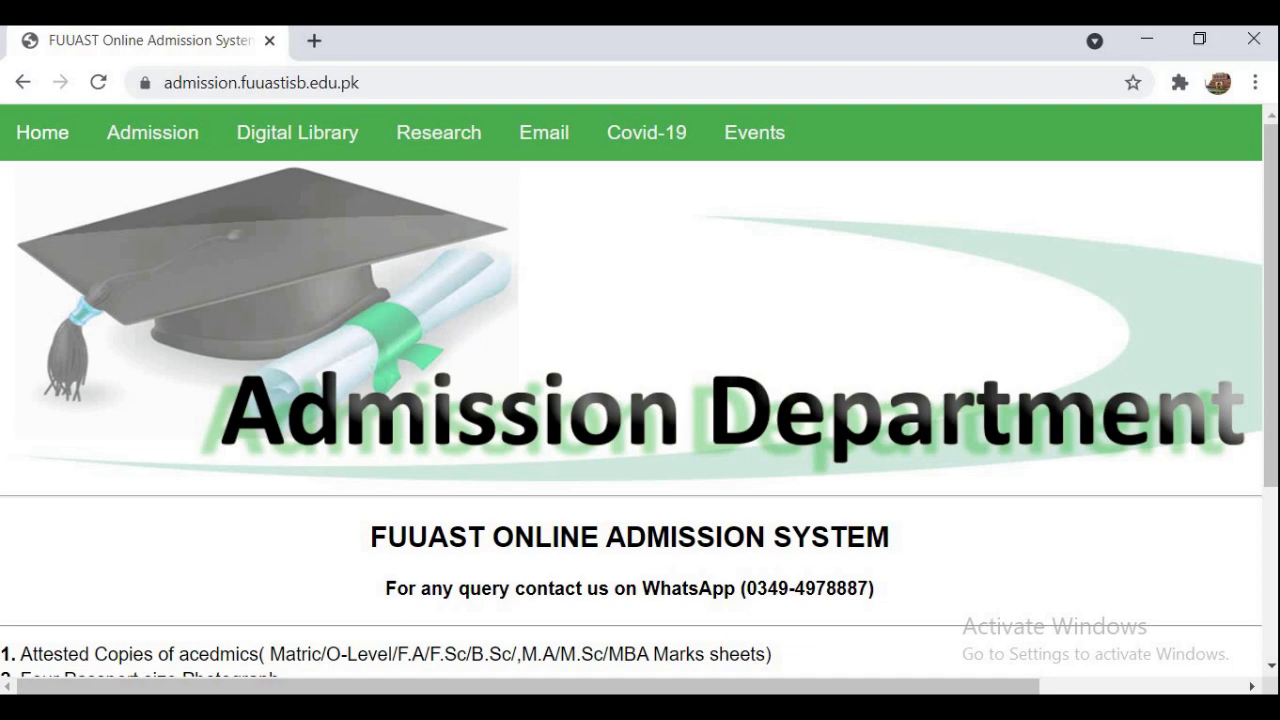
Step: Open the online application portal for the BS/BBA/BE Programs
scroll(1275, 272, down, 1)
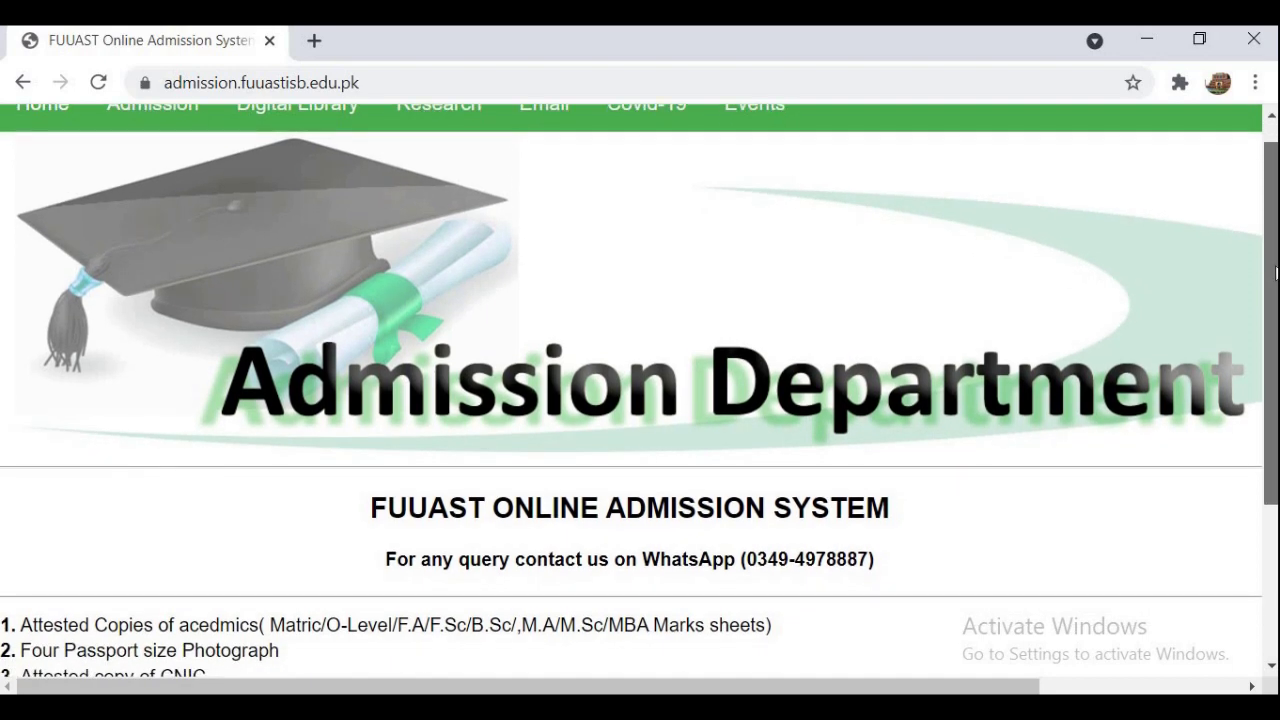
drag(1275, 275, 1270, 397)
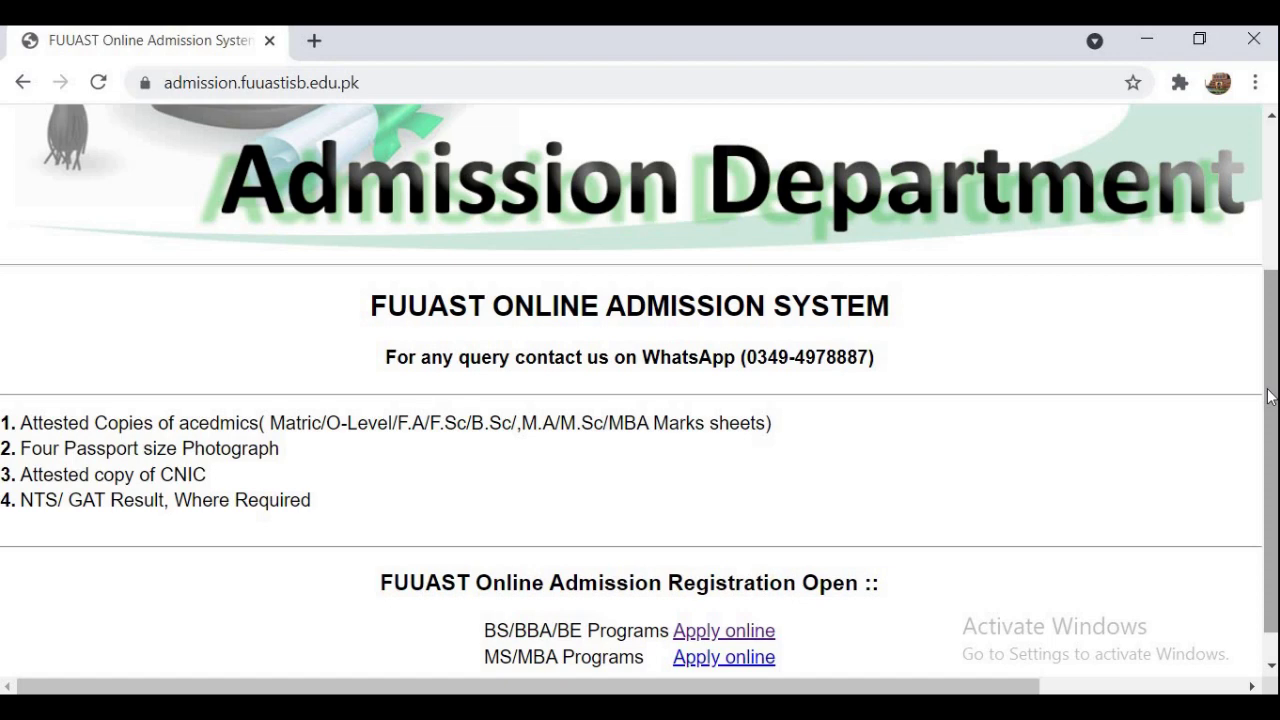
drag(1270, 397, 1270, 437)
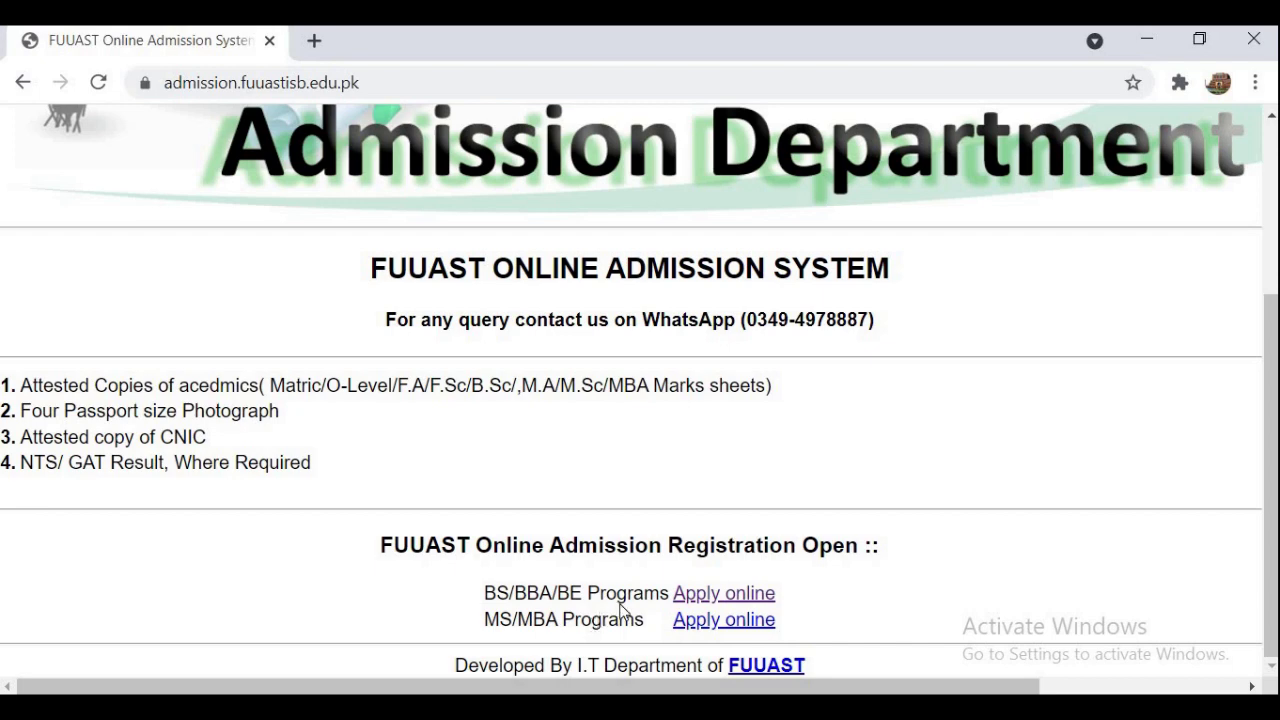
click(745, 597)
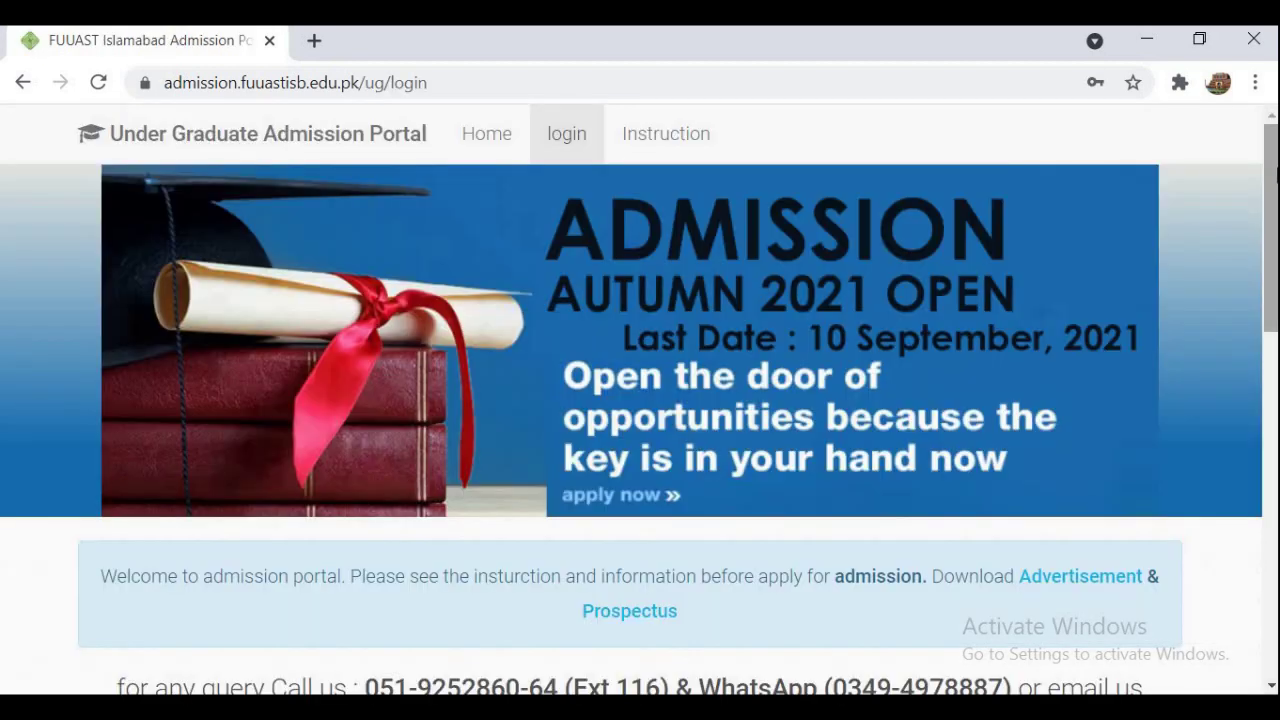
Step: Fill in the applicant's full name and mobile number in the registration form
drag(1276, 172, 1277, 383)
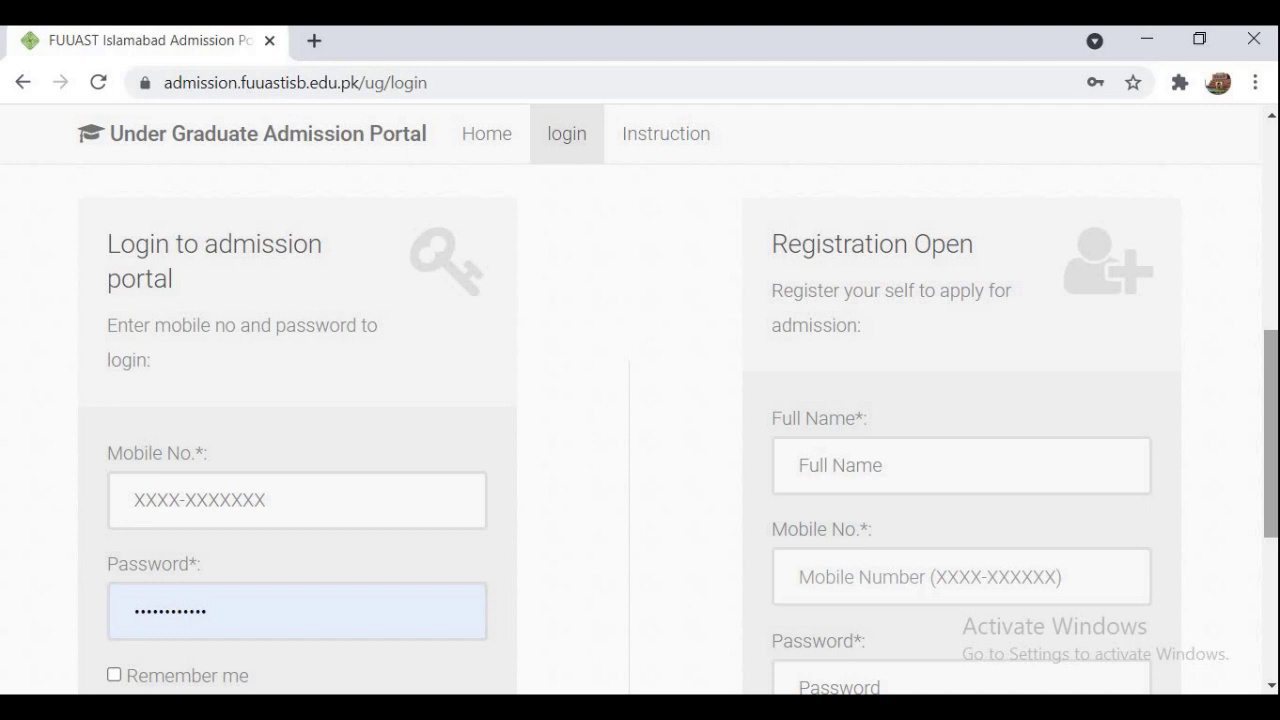
scroll(894, 286, down, 2)
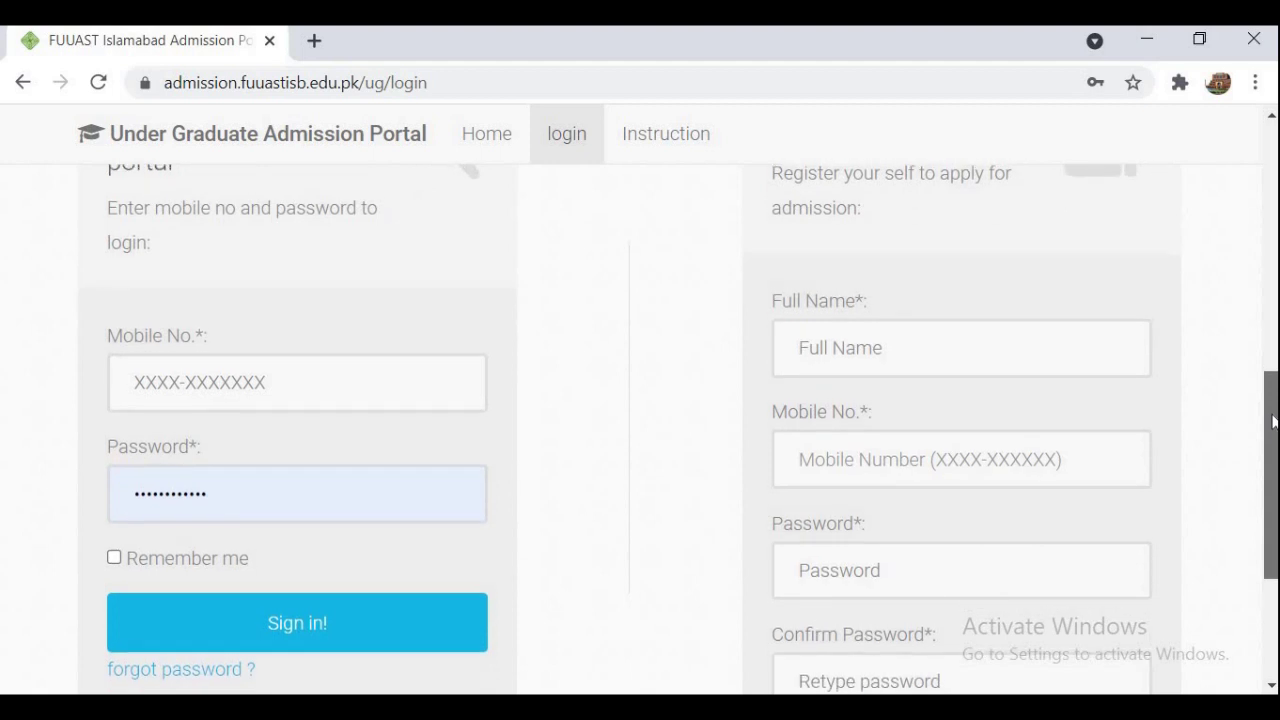
click(894, 284)
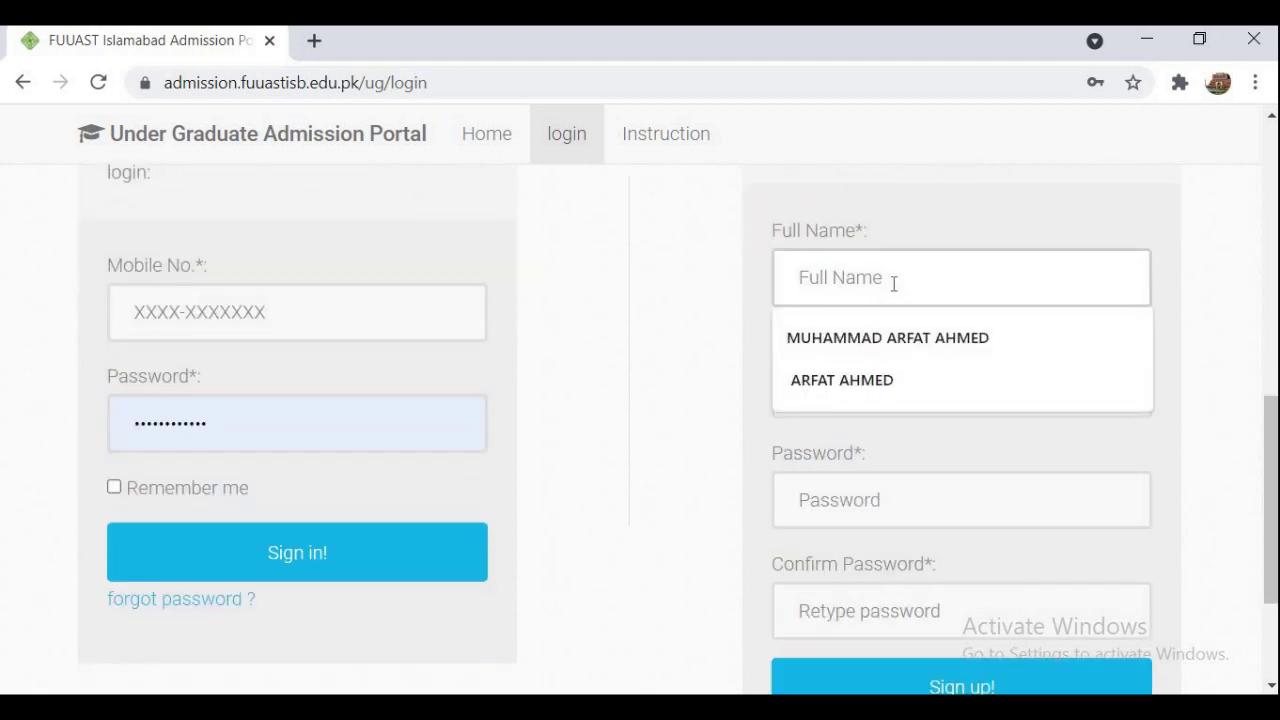
click(888, 337)
click(849, 390)
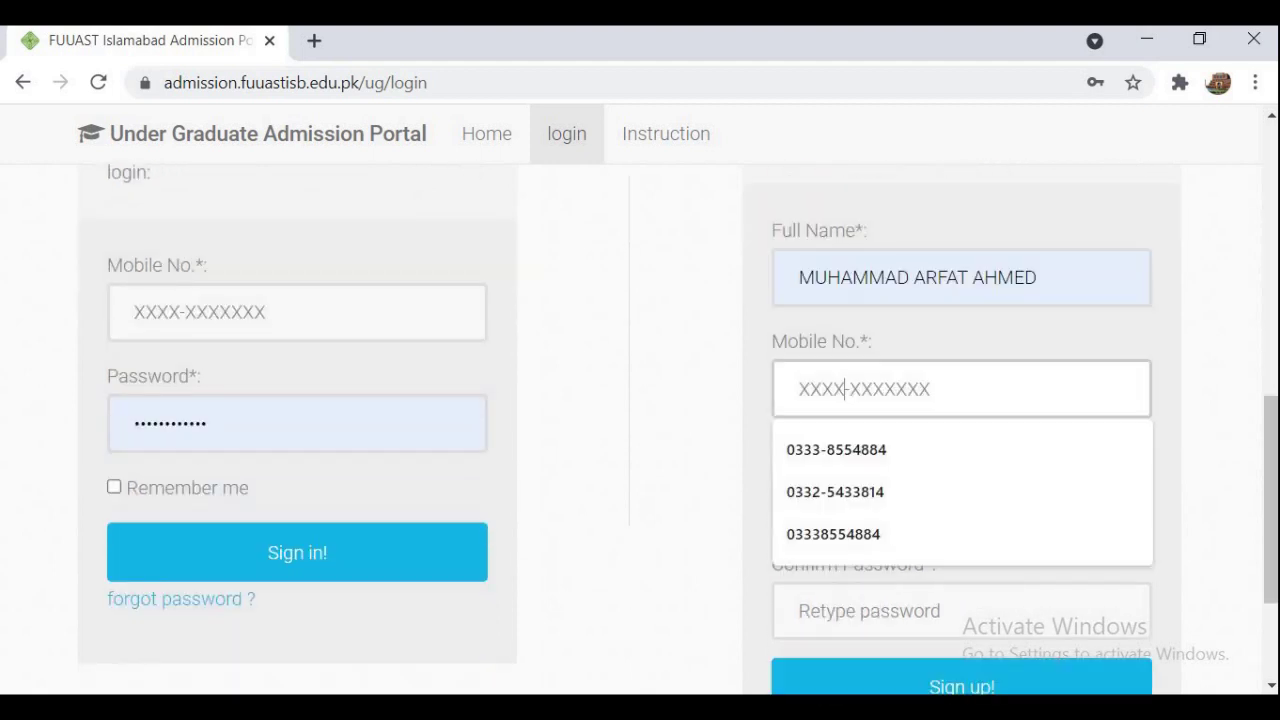
click(830, 456)
Step: Enter the account password and its confirmation in the registration form and try to sign up
click(843, 500)
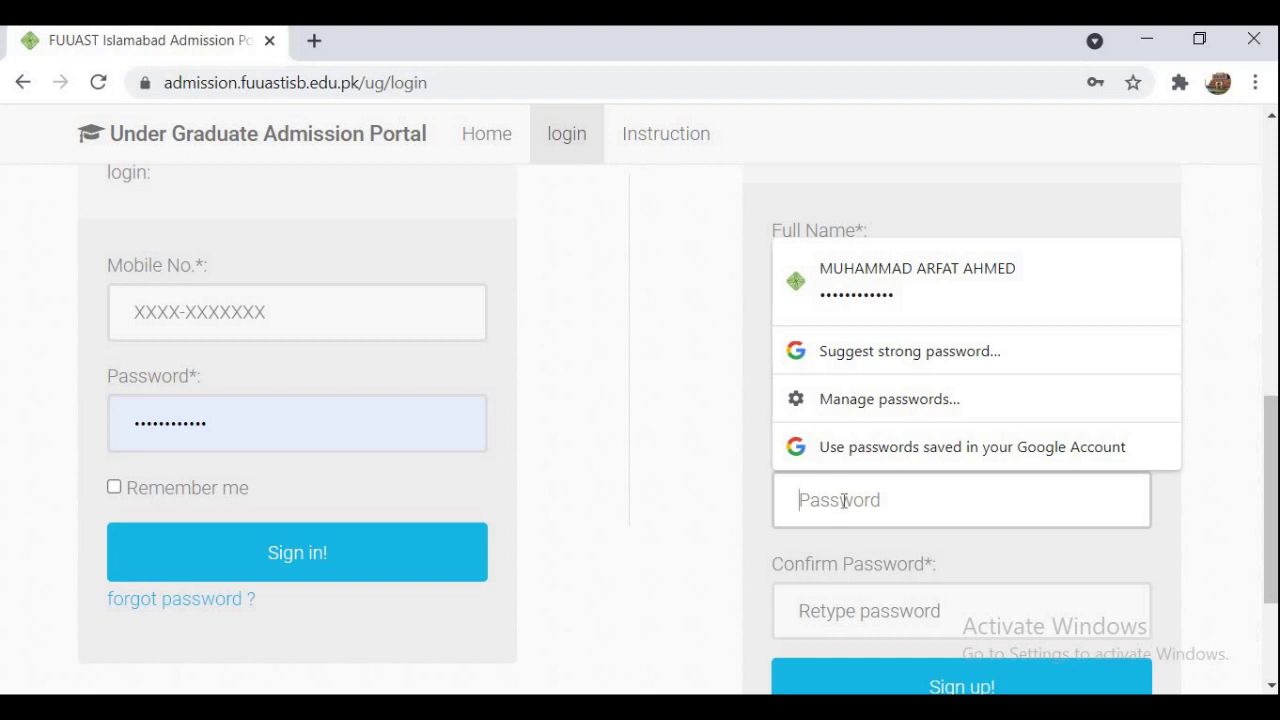
key(ctrl+v)
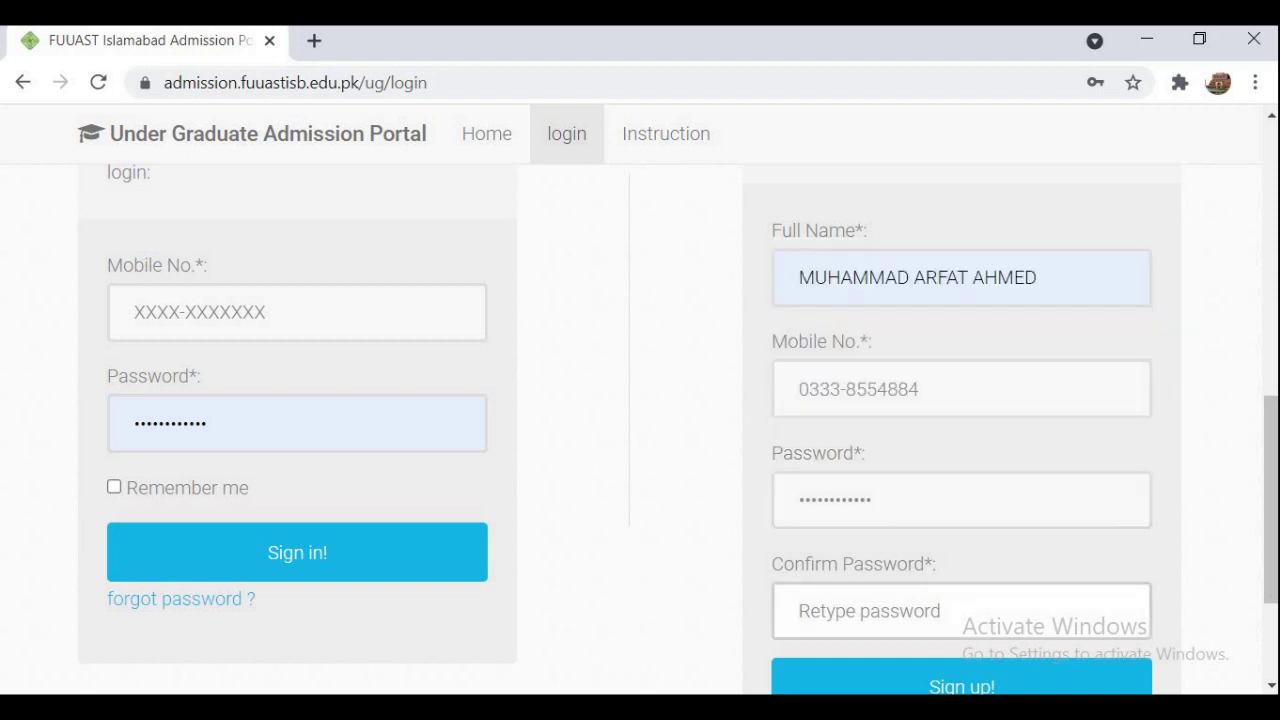
click(806, 610)
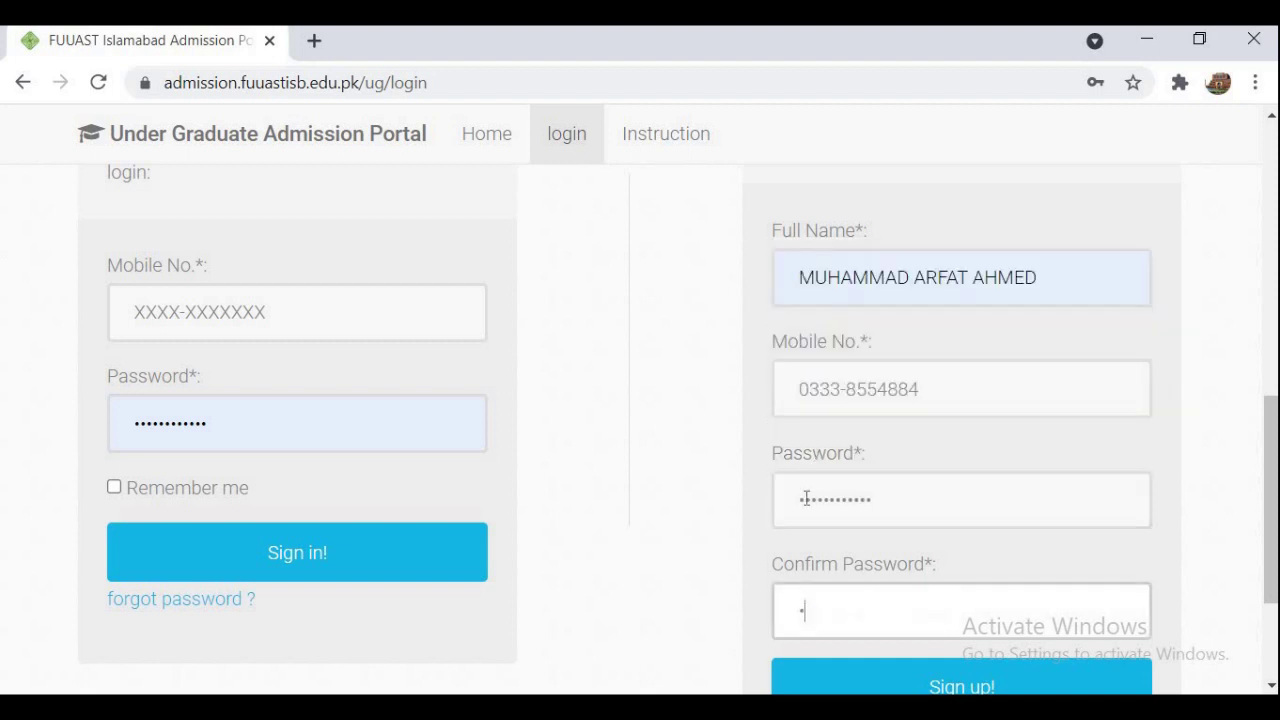
key(ctrl+v)
scroll(960, 620, down, 1)
click(982, 610)
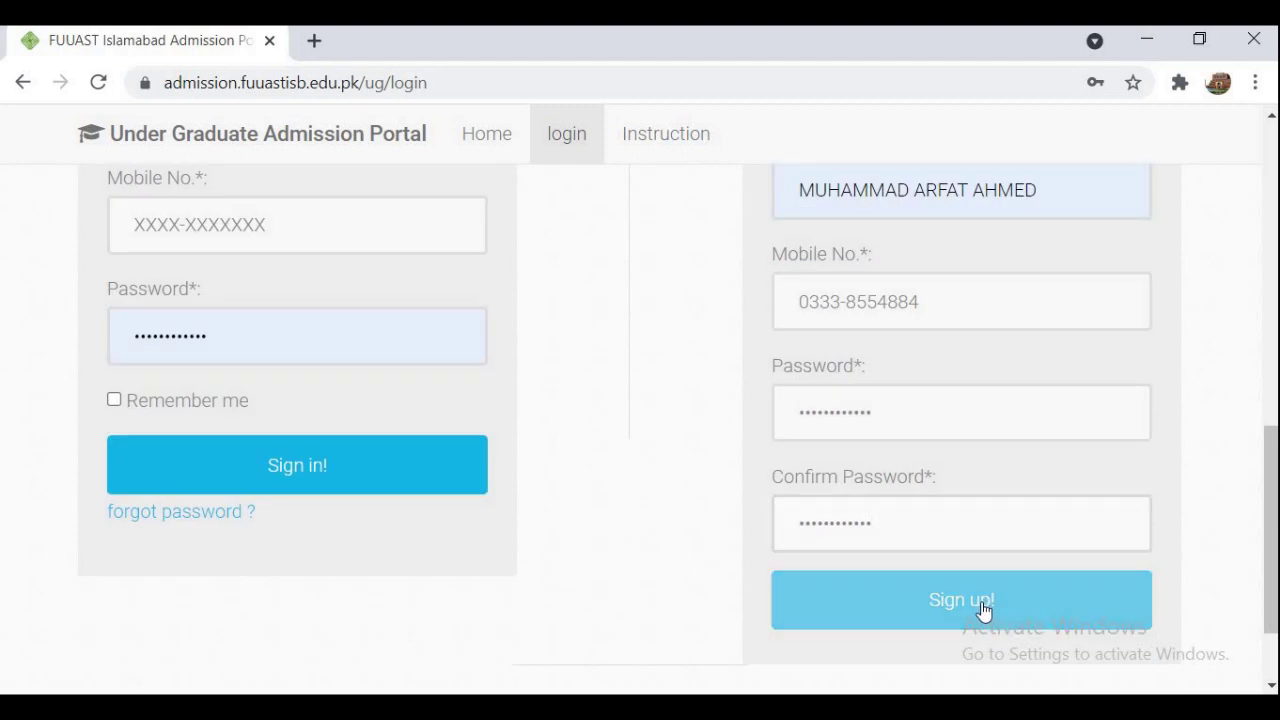
Step: Sign in to the admission portal with the applicant's mobile number and account password
click(381, 447)
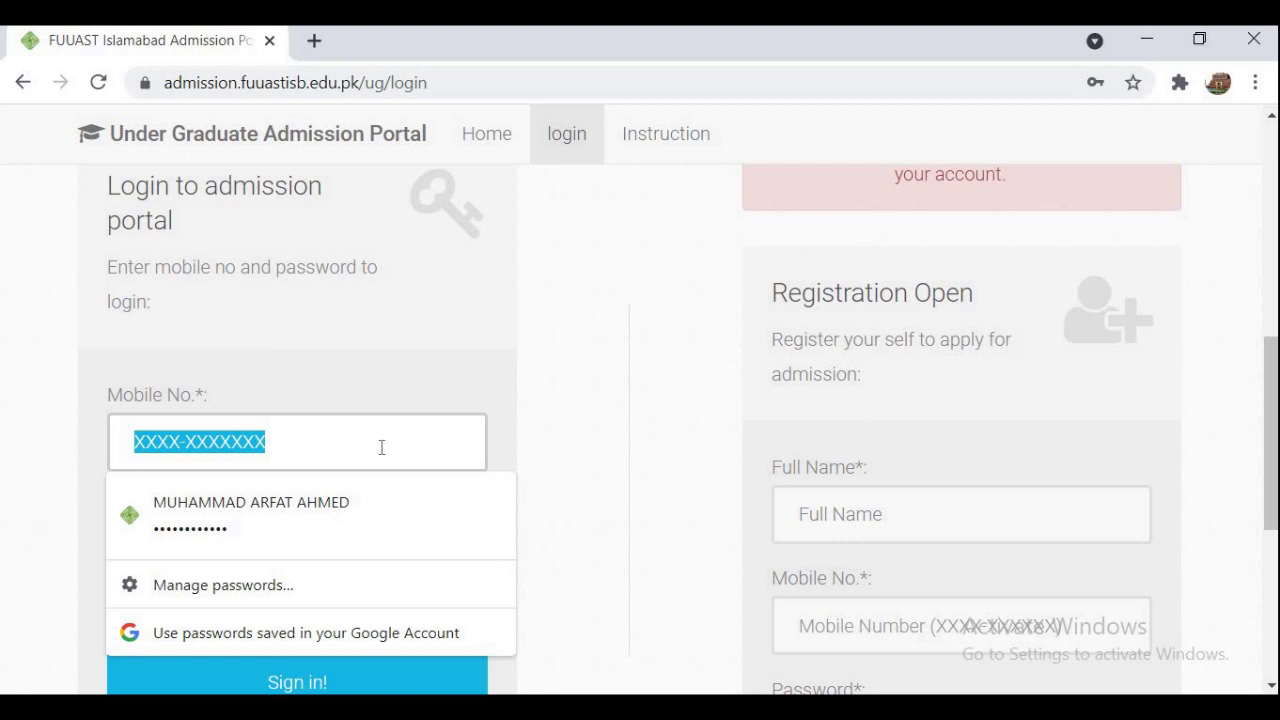
key(Down)
key(Return)
key(Tab)
text(a)
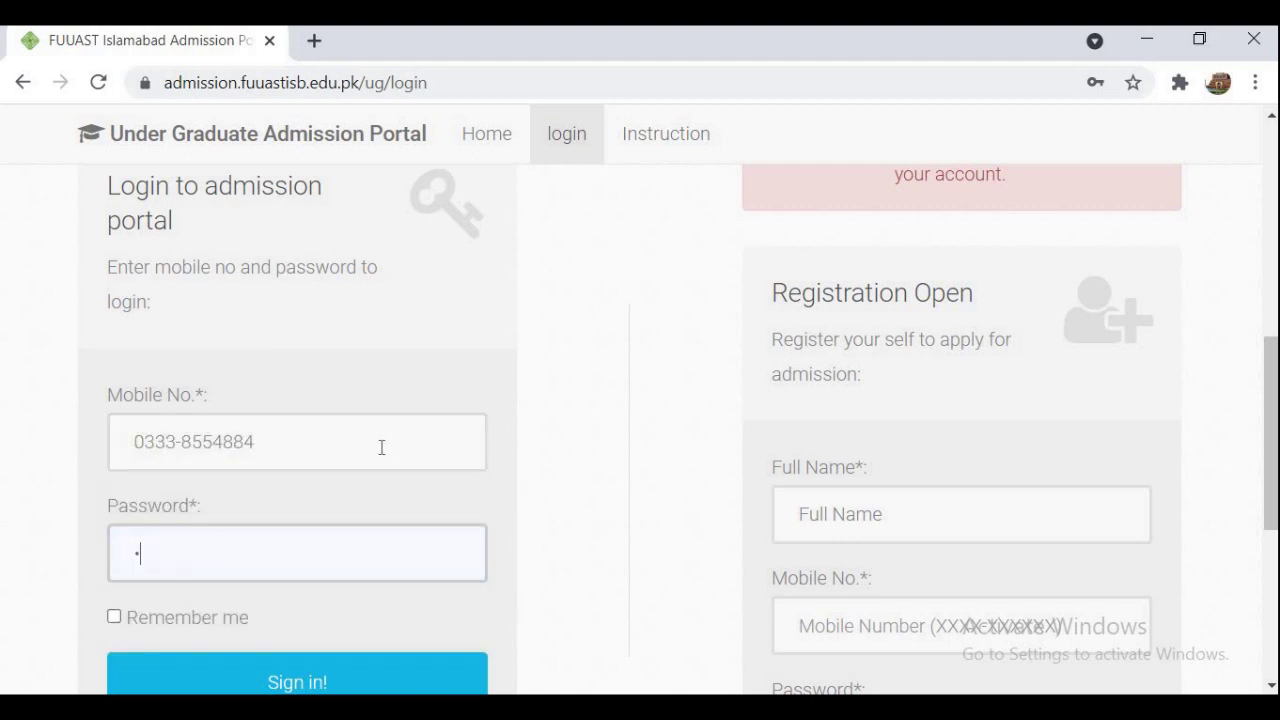
text(********)
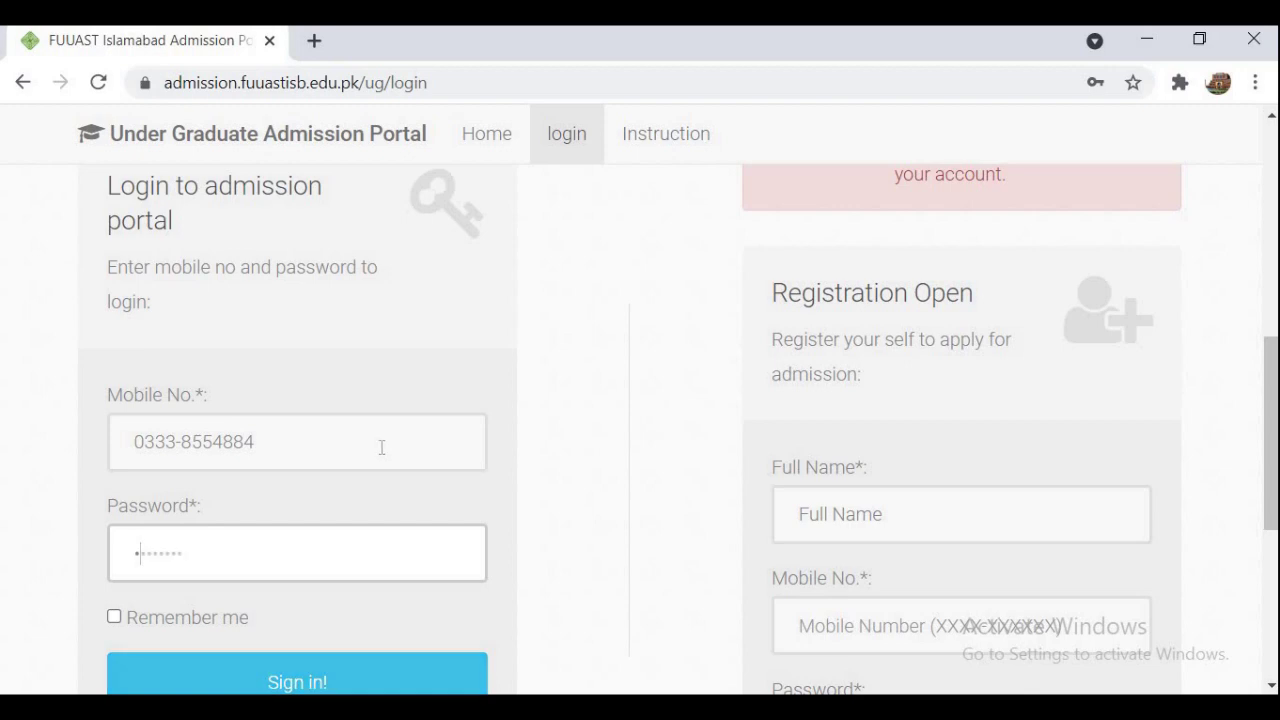
click(330, 685)
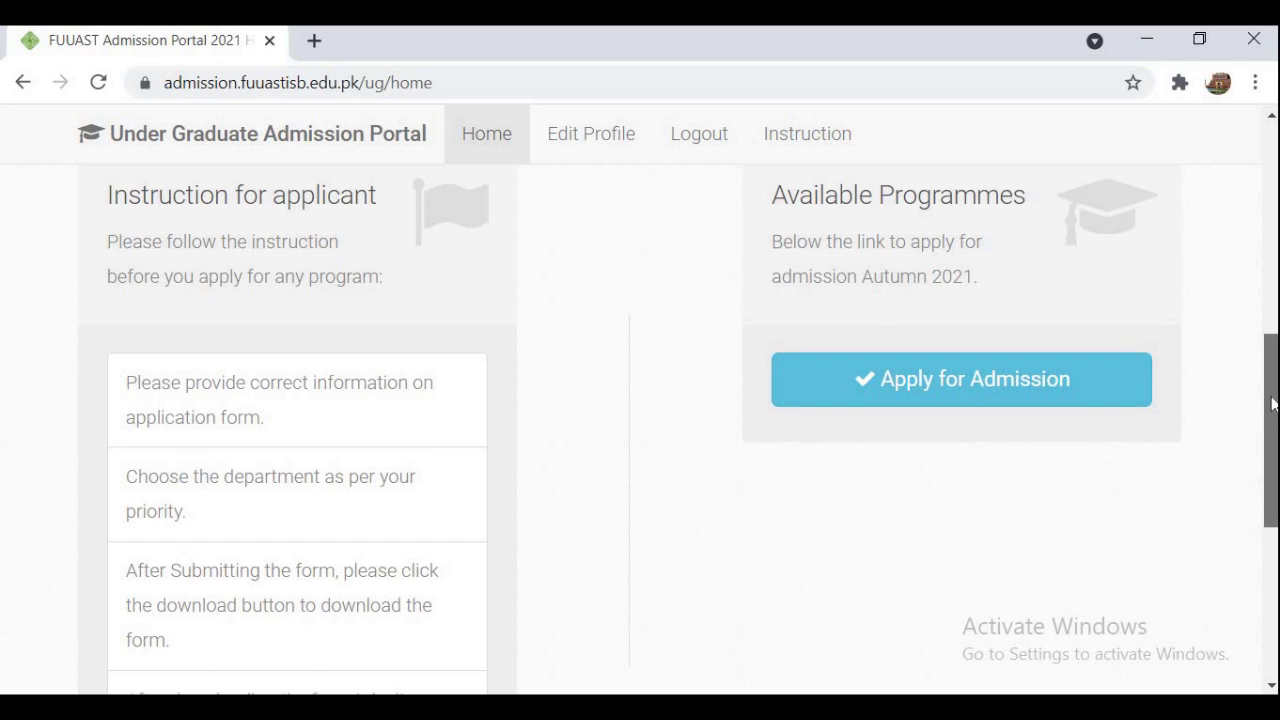
Step: Open the Autumn 2021 admission form and examine its photograph requirements and passport size photo upload
drag(1273, 402, 1274, 356)
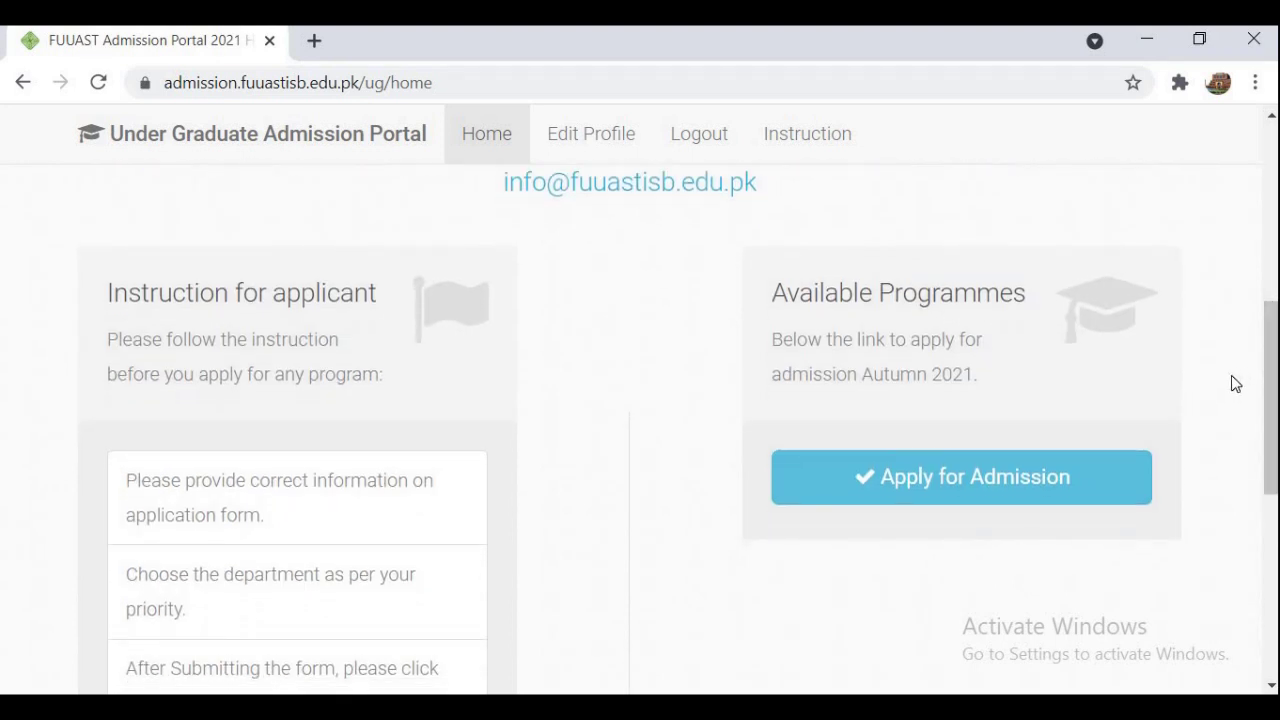
click(978, 490)
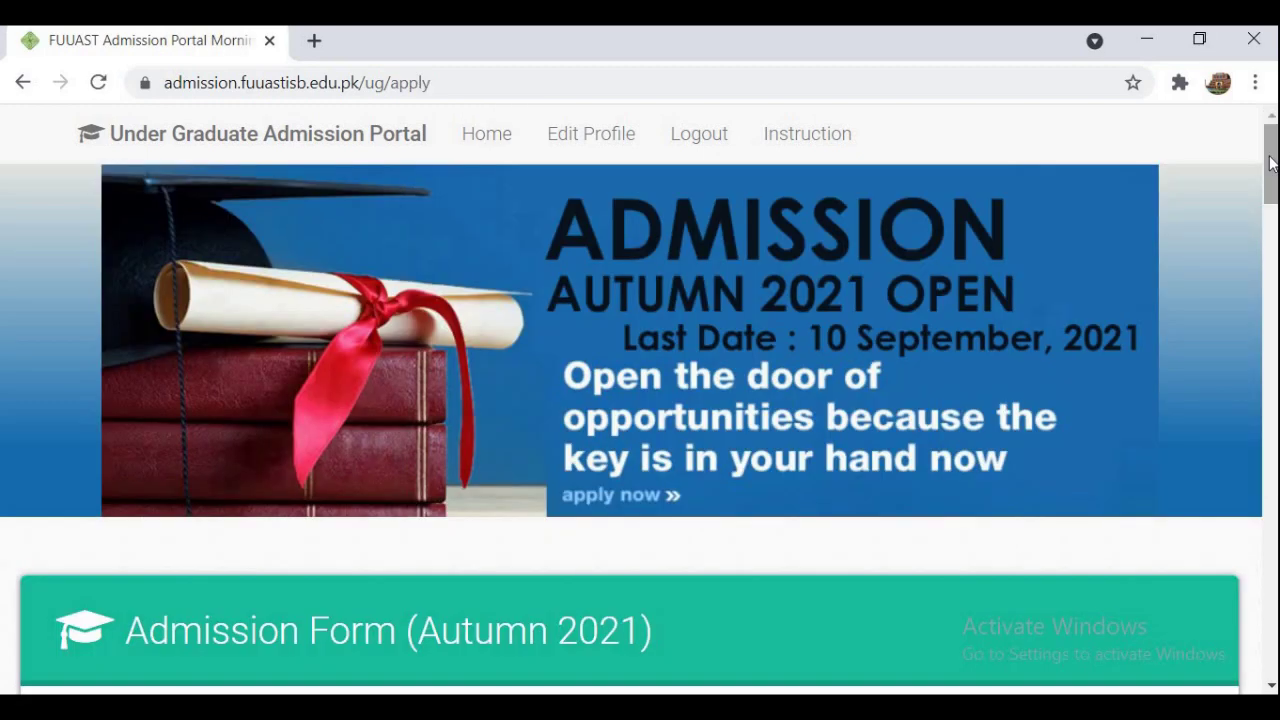
drag(1270, 165, 1265, 240)
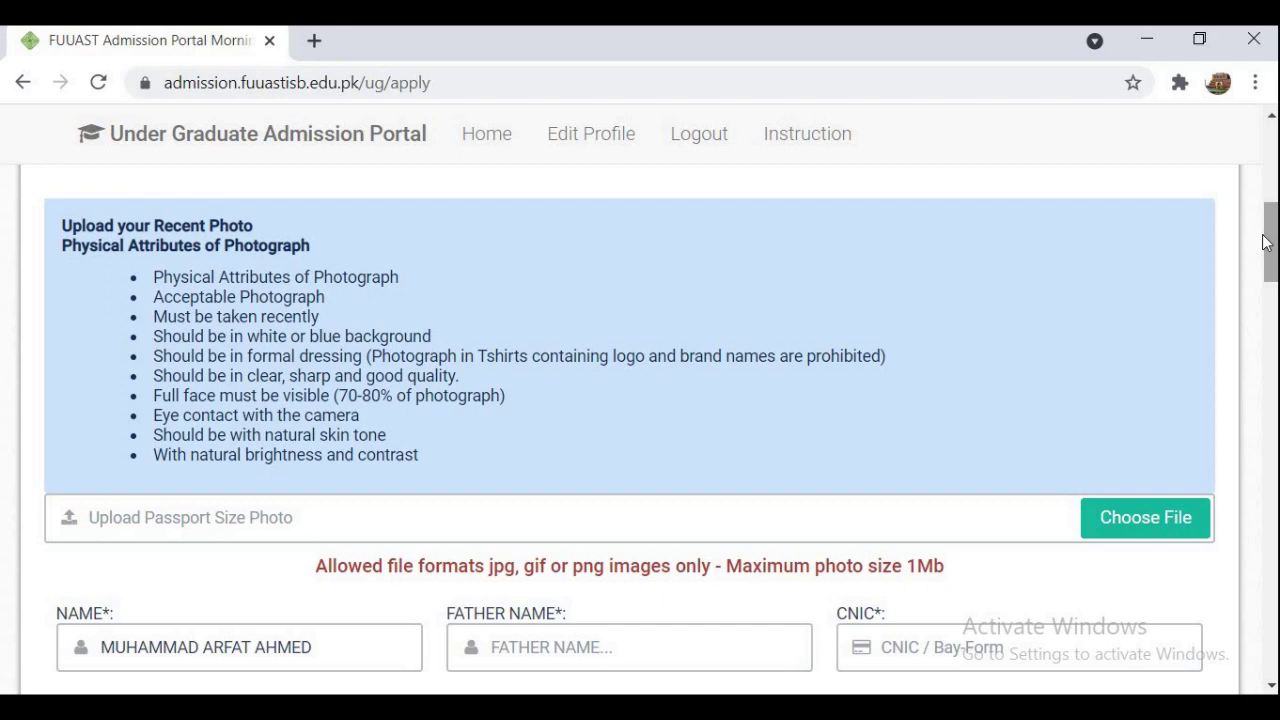
scroll(1255, 207, down, 2)
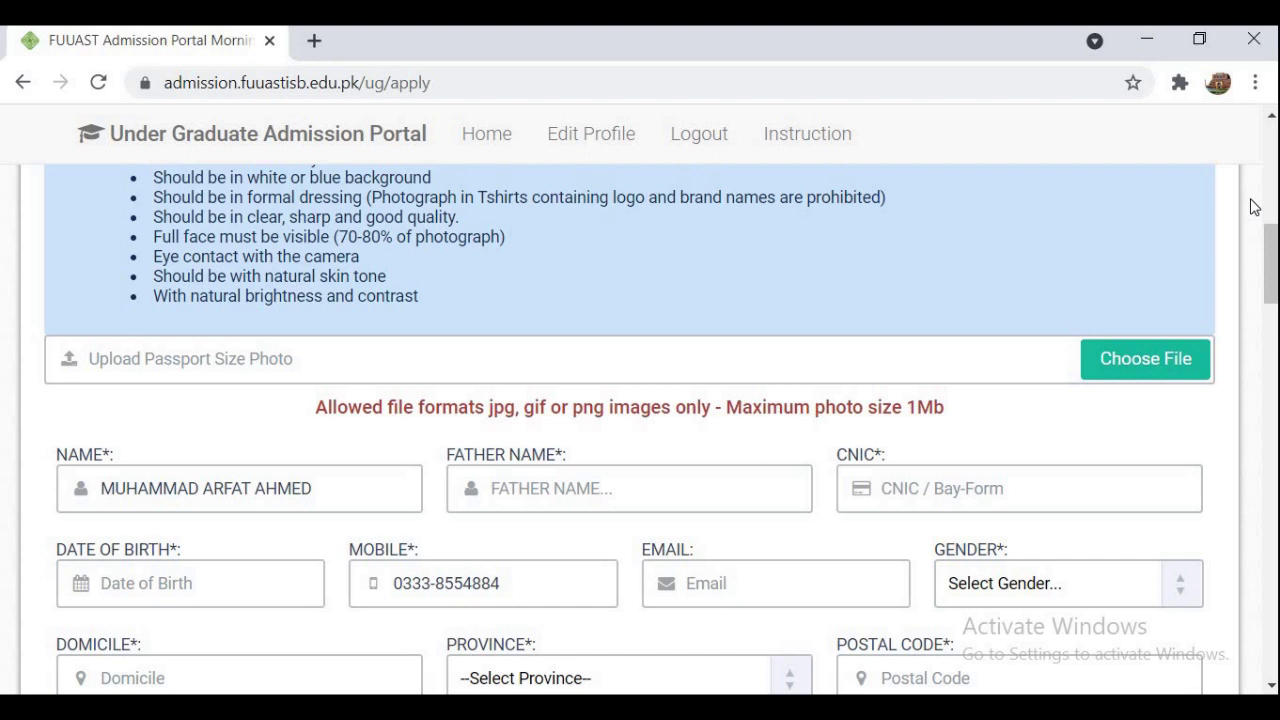
click(1155, 365)
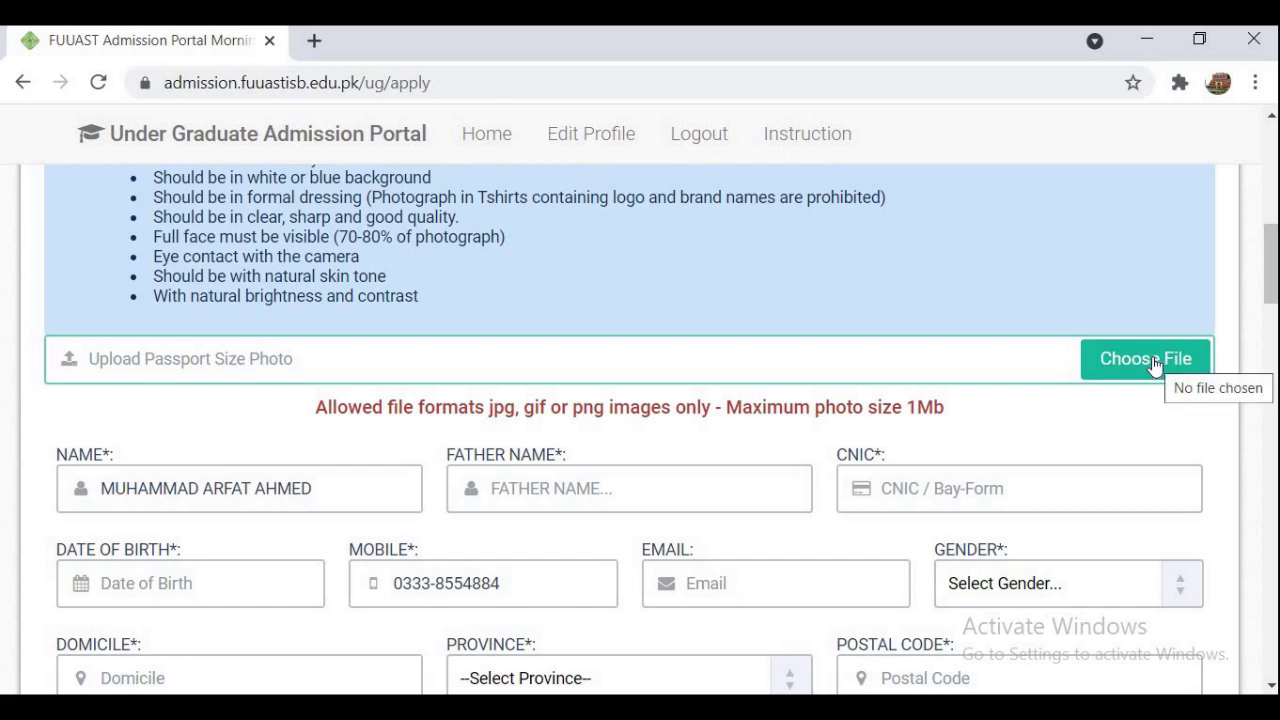
click(1153, 360)
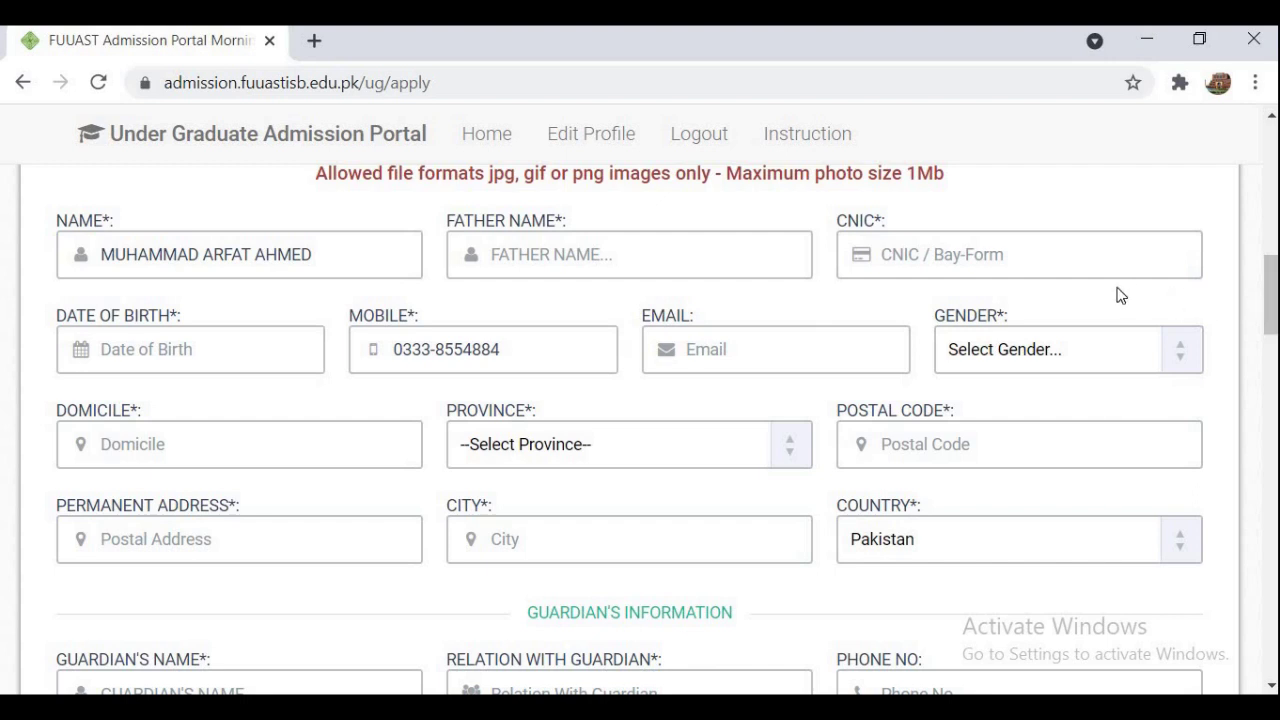
Step: Examine the applicant's personal detail fields in the admission form, from name, father name and CNIC through to address, city and country
click(466, 250)
click(86, 266)
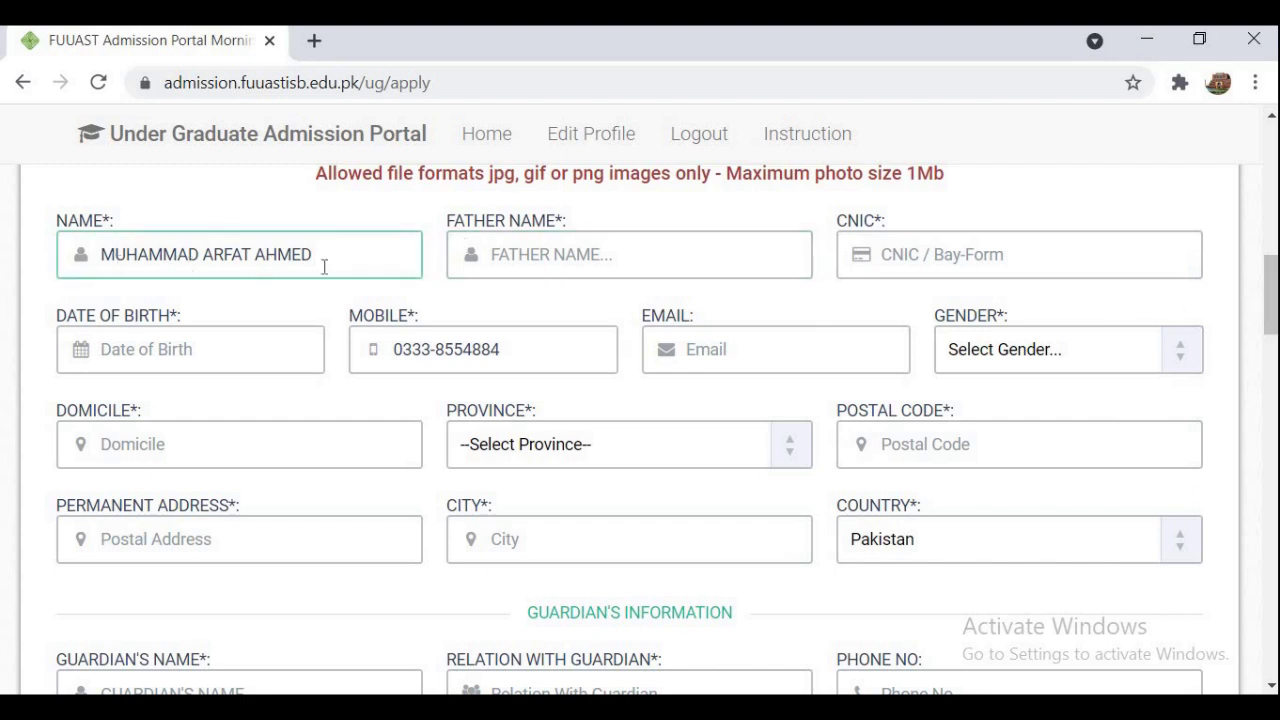
click(640, 256)
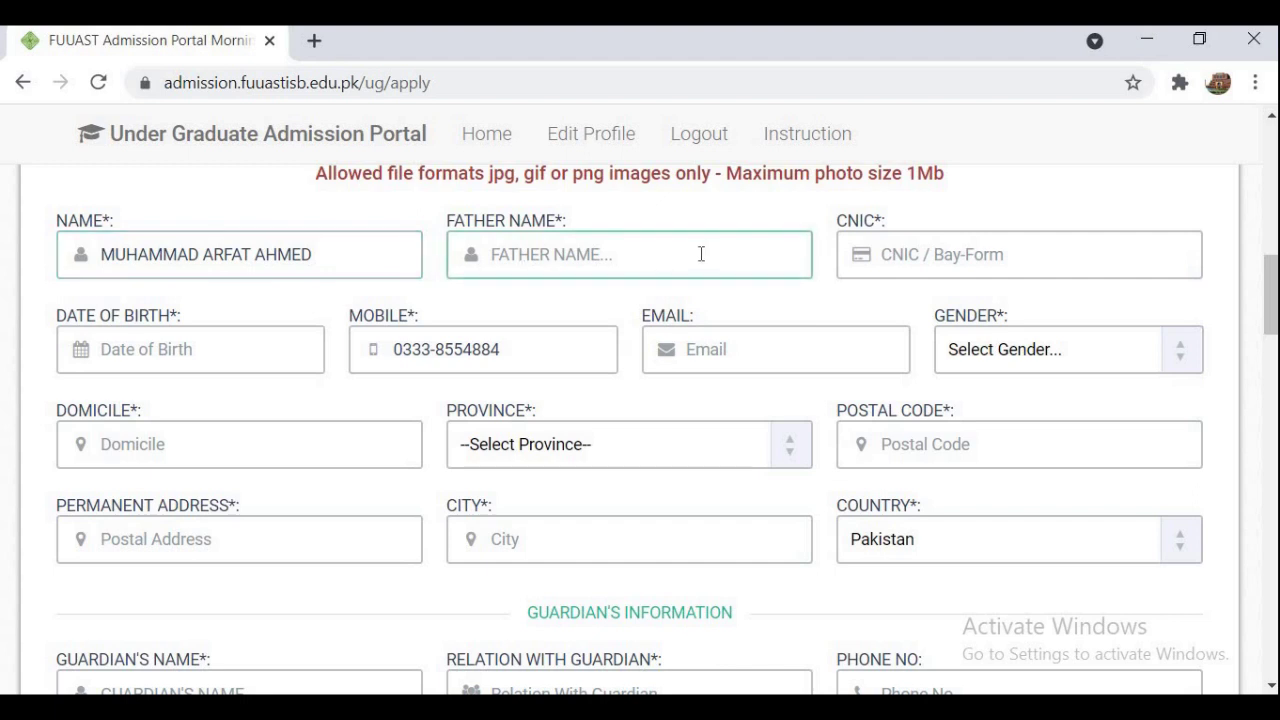
click(916, 259)
click(190, 362)
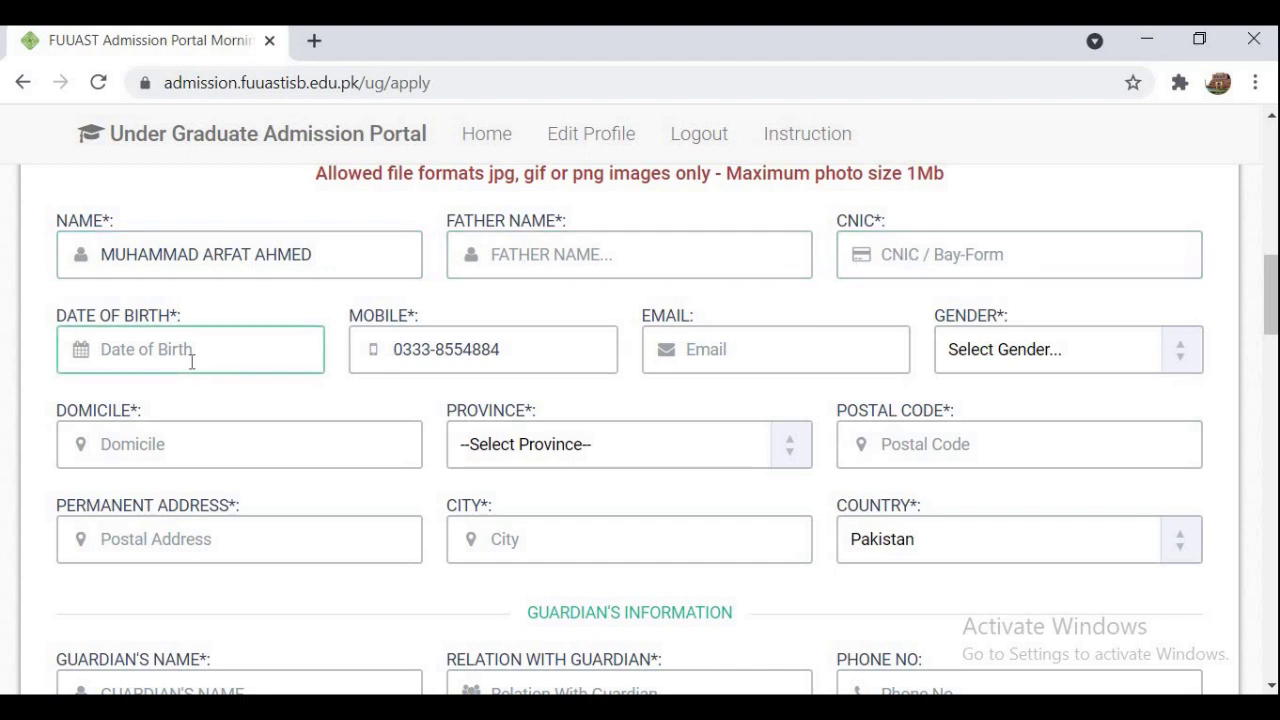
click(431, 360)
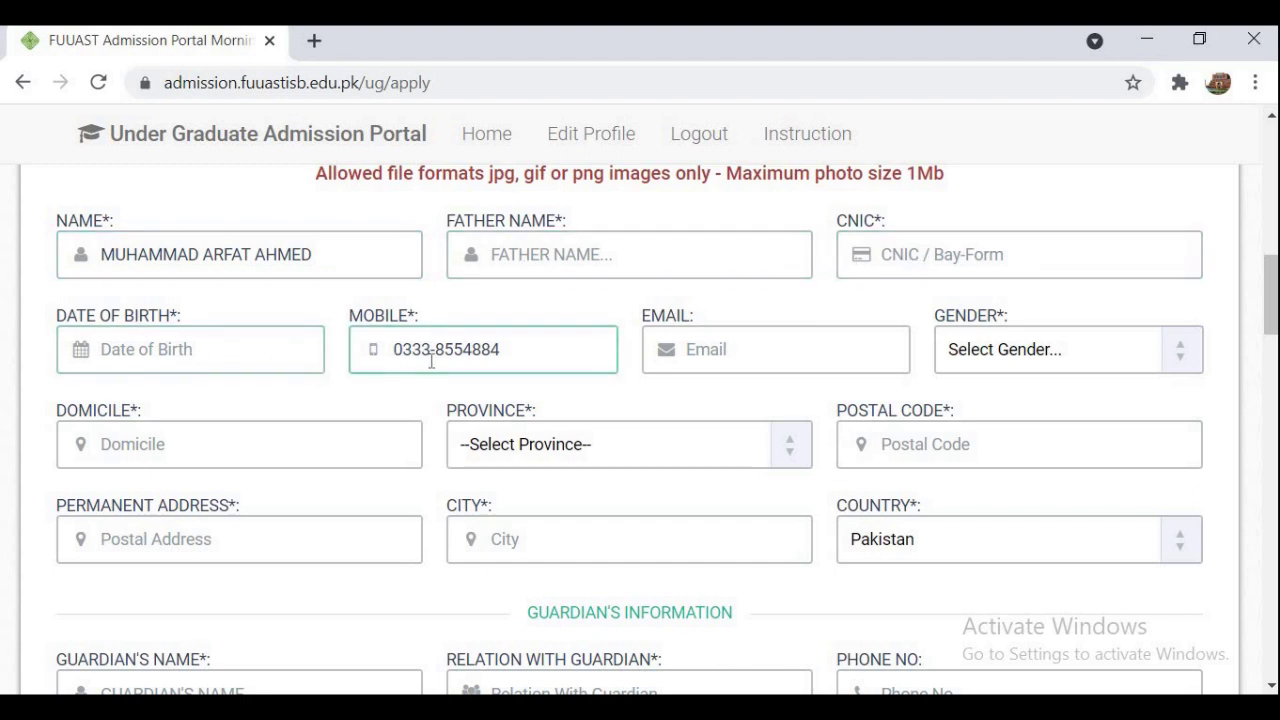
click(763, 338)
click(1105, 369)
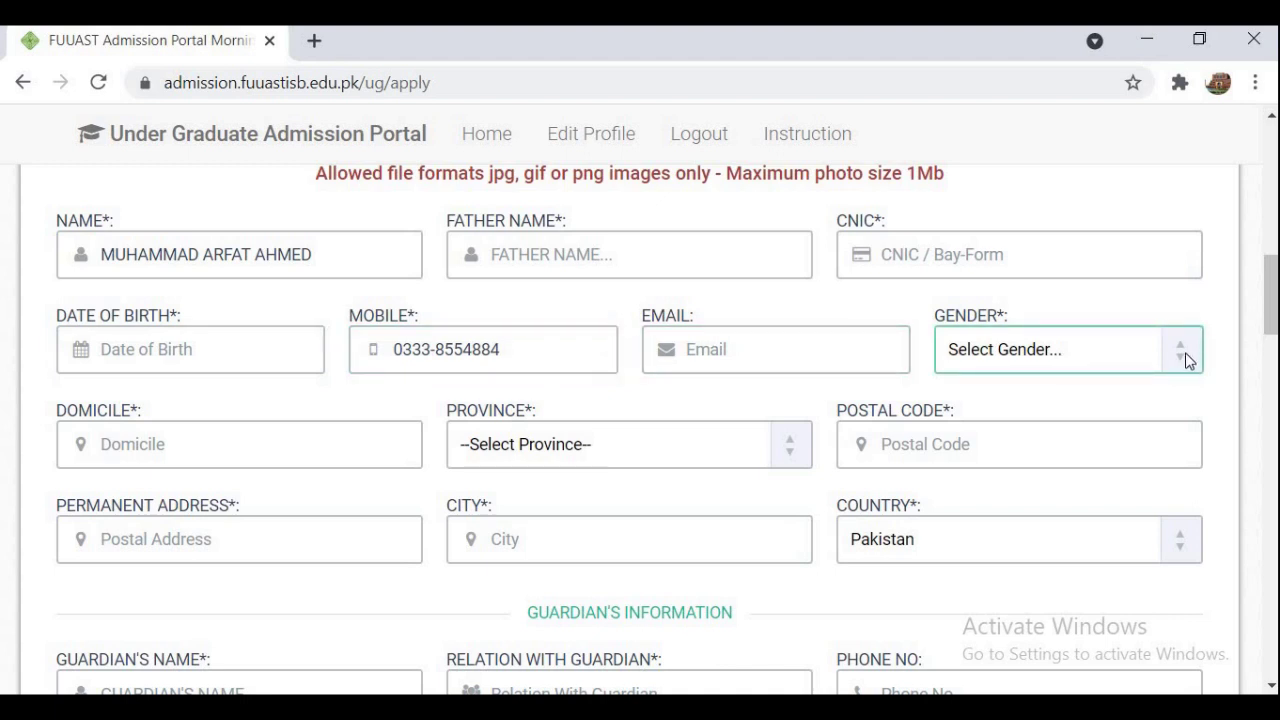
click(325, 434)
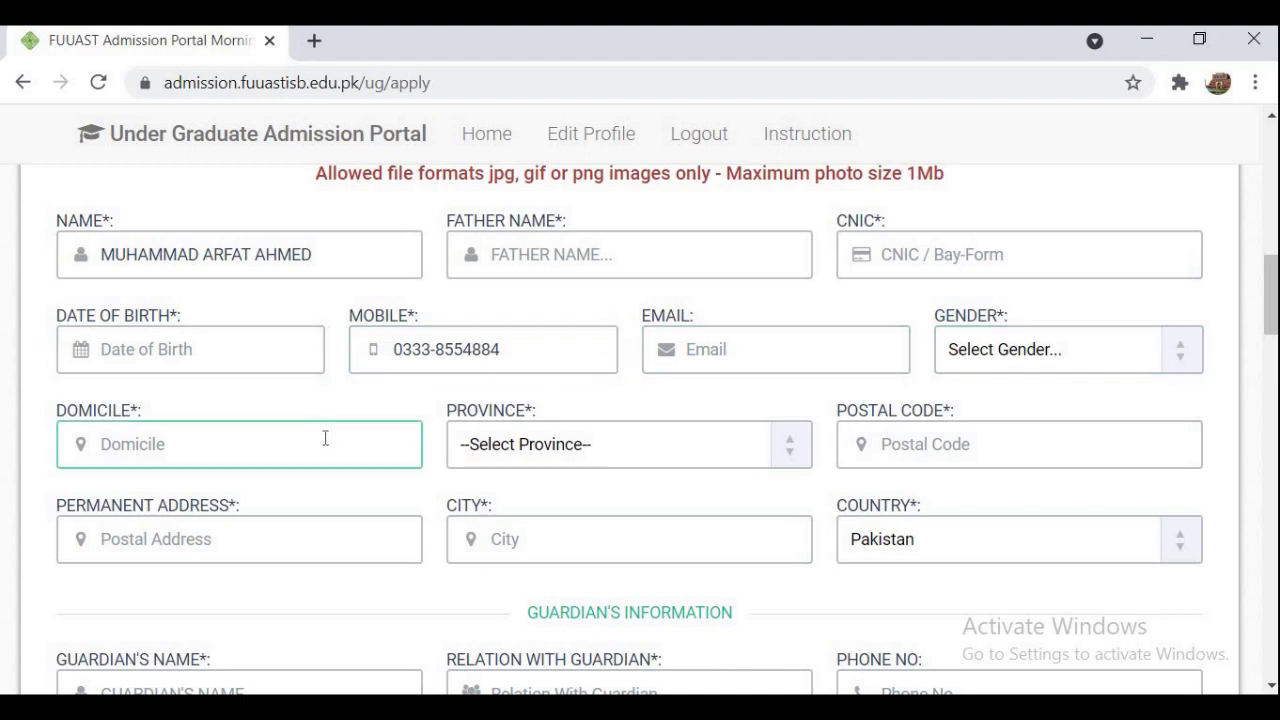
click(566, 427)
click(903, 442)
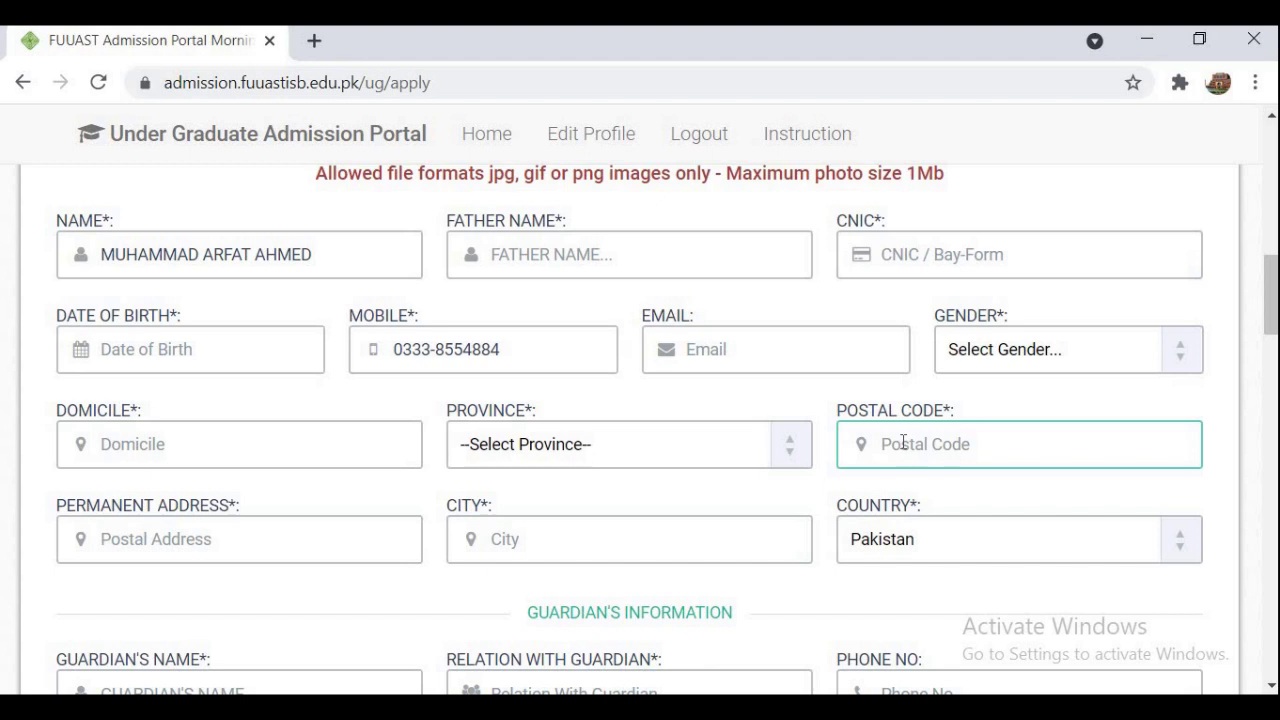
click(268, 530)
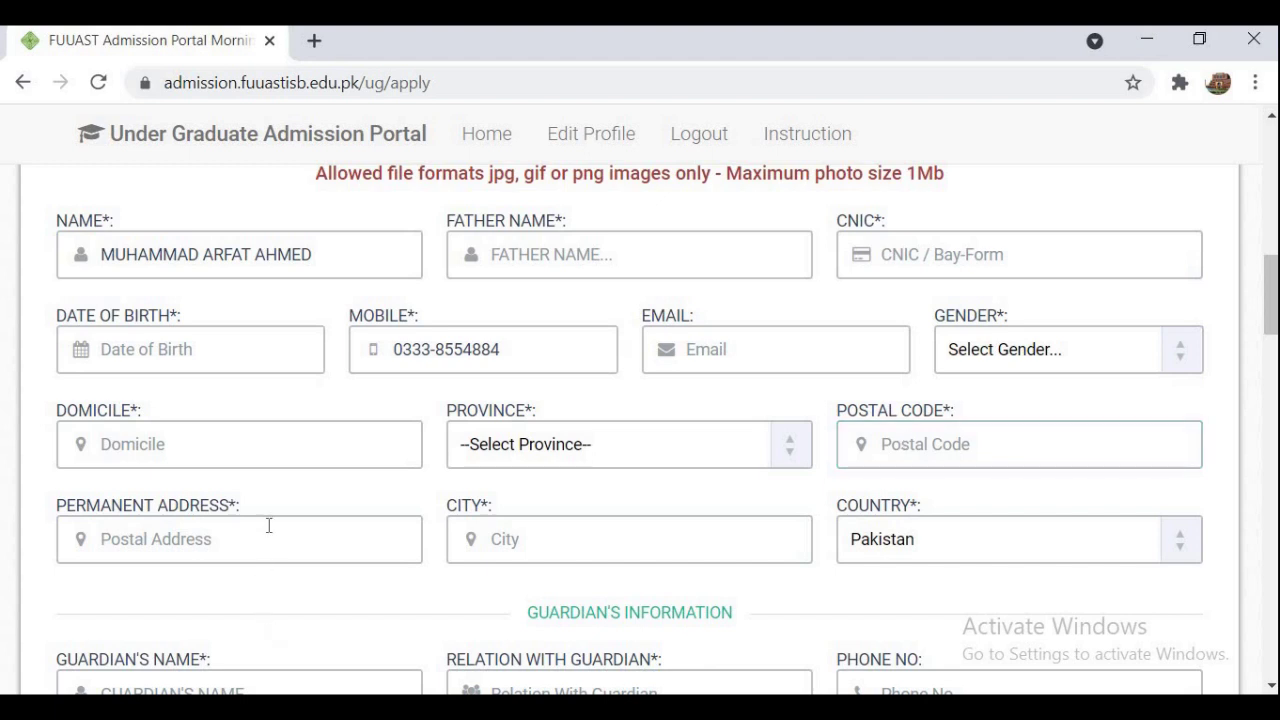
click(654, 557)
click(989, 553)
drag(1264, 300, 1274, 345)
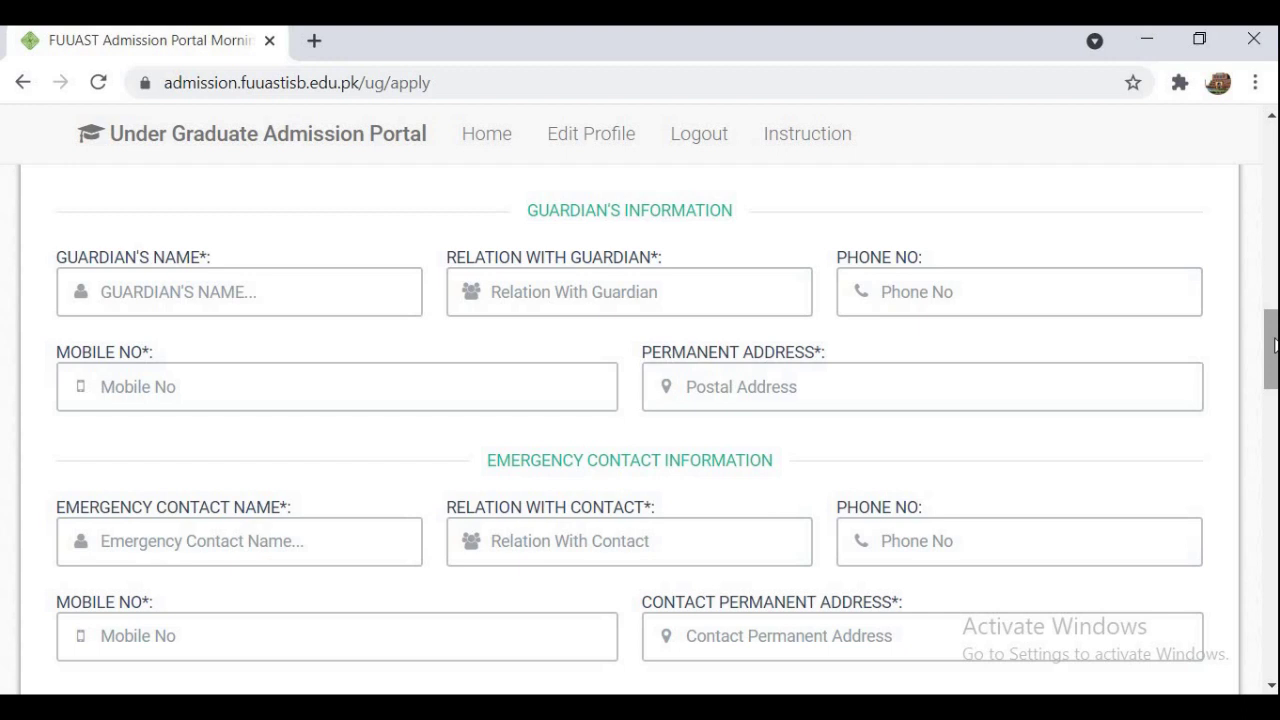
Step: Examine the guardian's information and emergency contact fields, covering name, relation, phone, mobile number and permanent address
click(1103, 307)
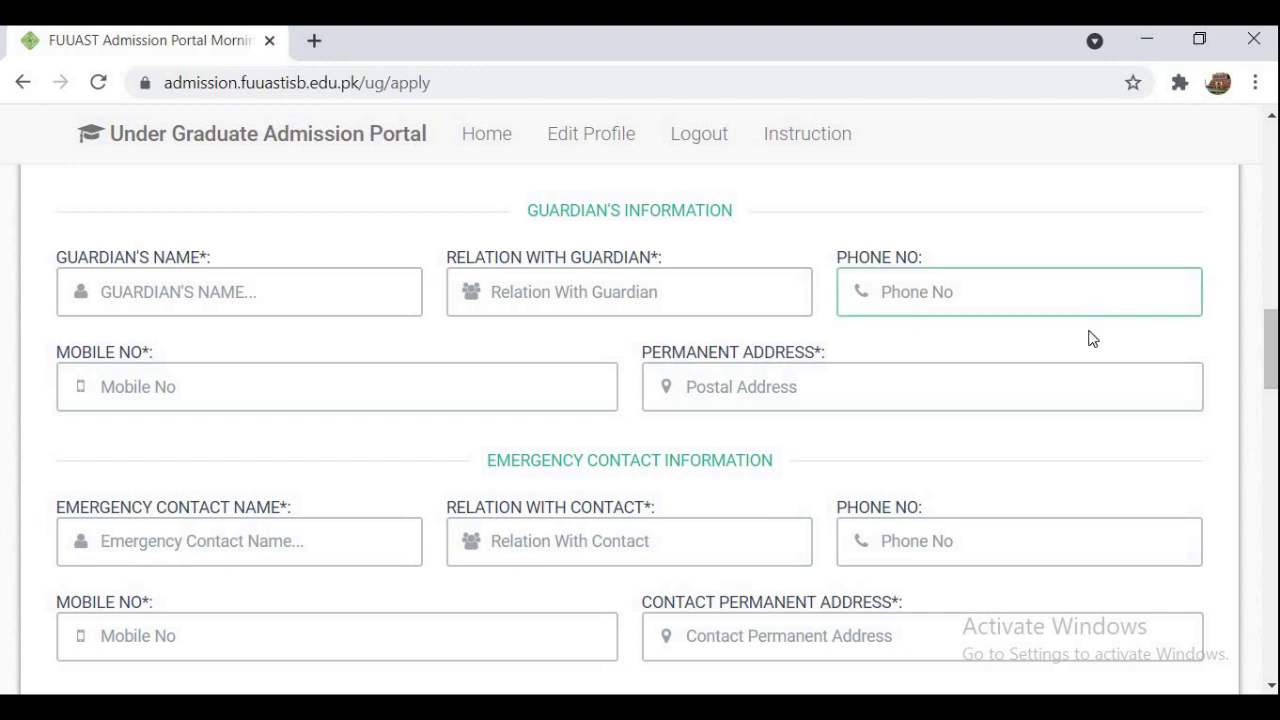
click(849, 389)
click(1225, 348)
scroll(1266, 371, down, 2)
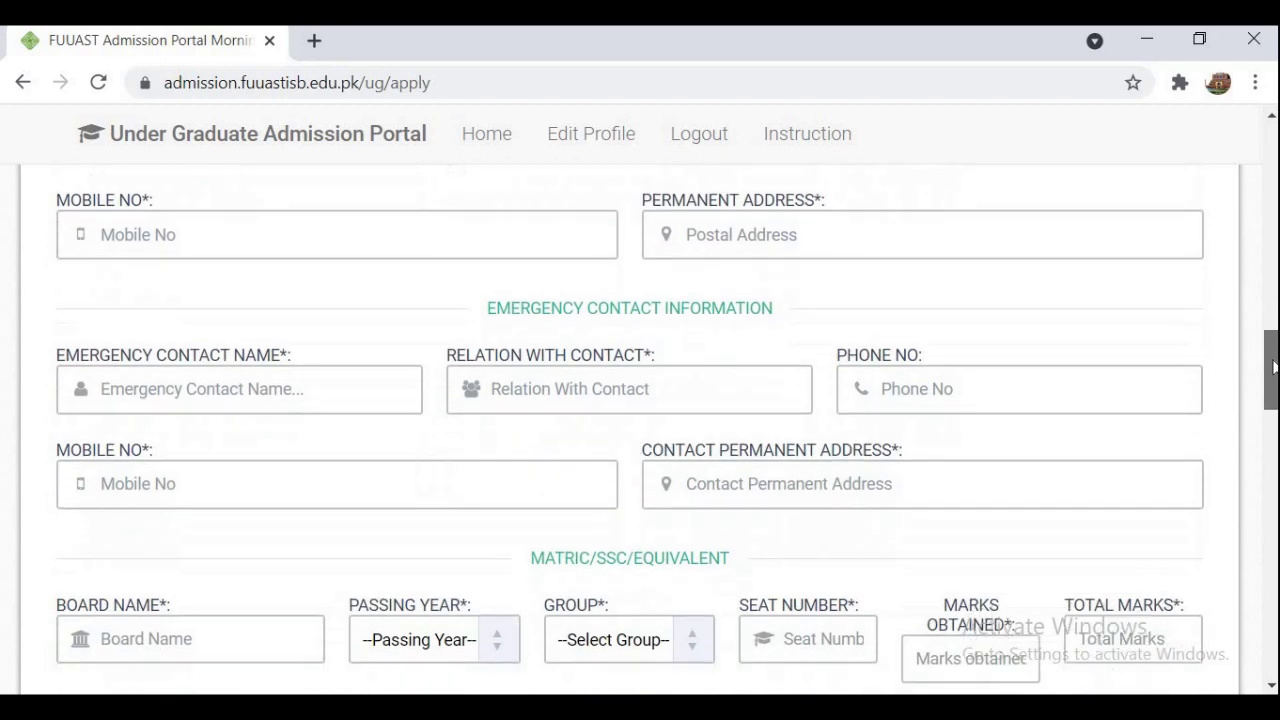
scroll(1273, 369, down, 1)
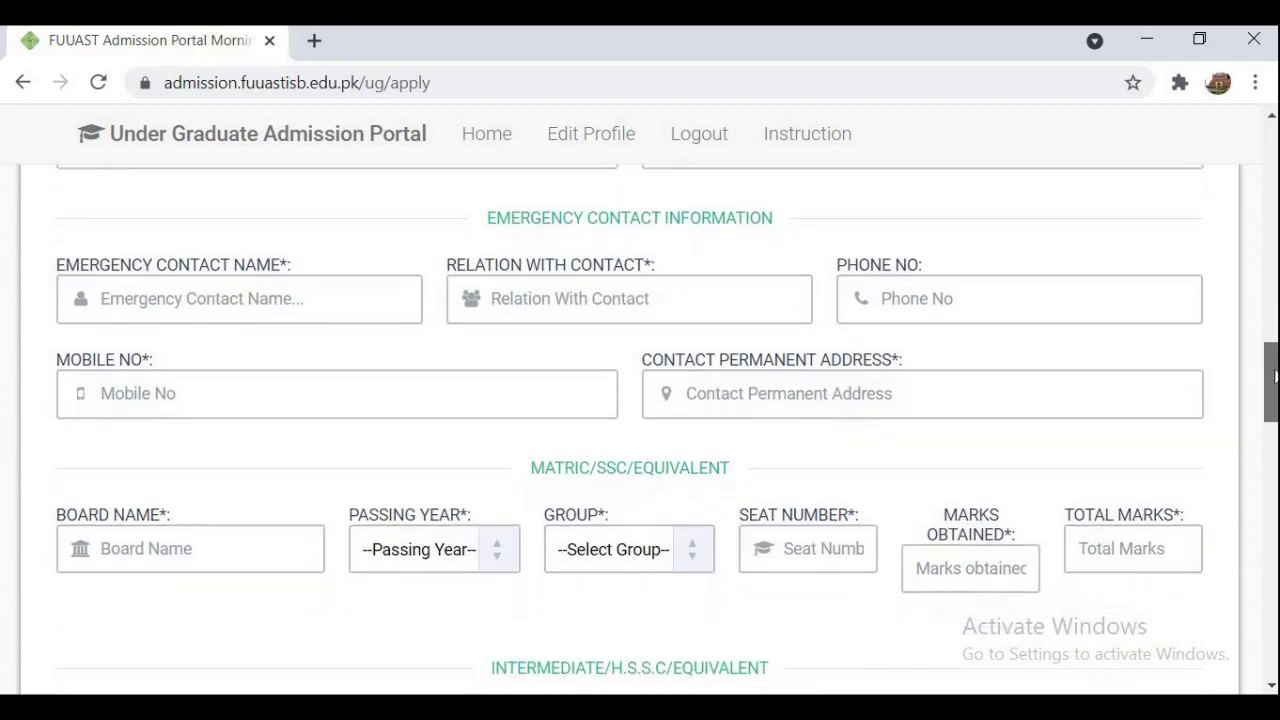
click(703, 393)
click(240, 312)
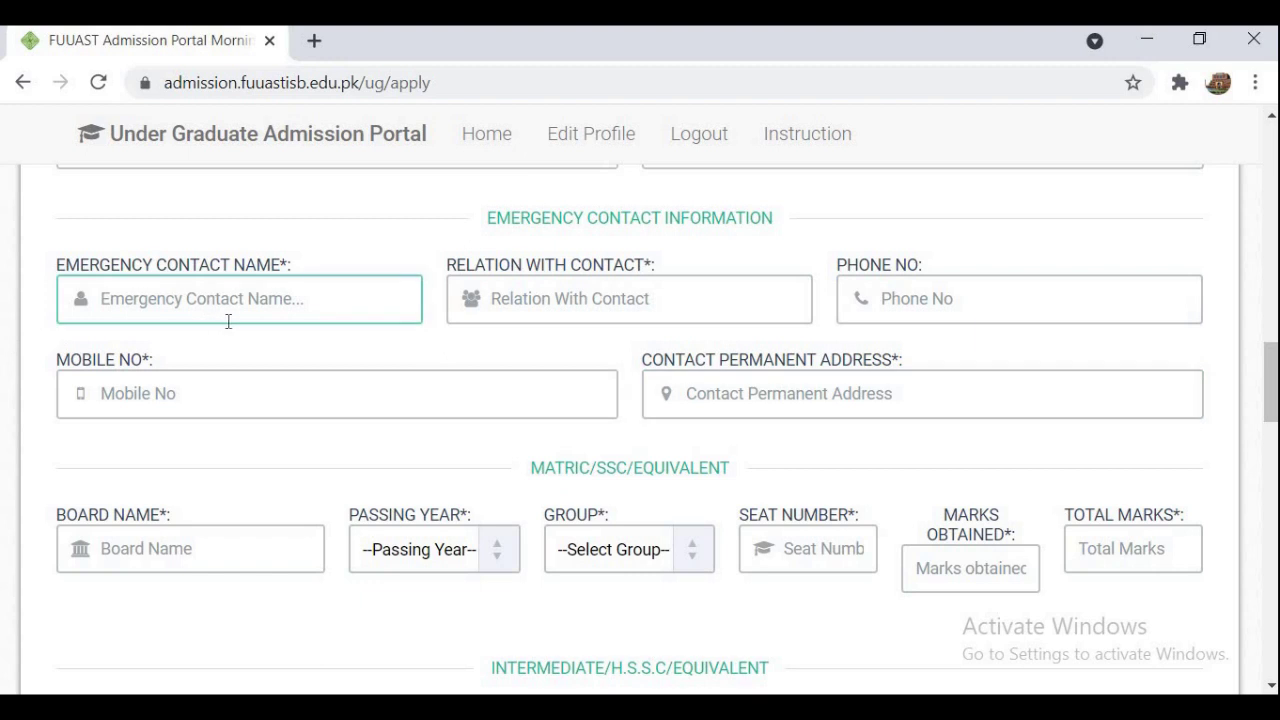
click(266, 335)
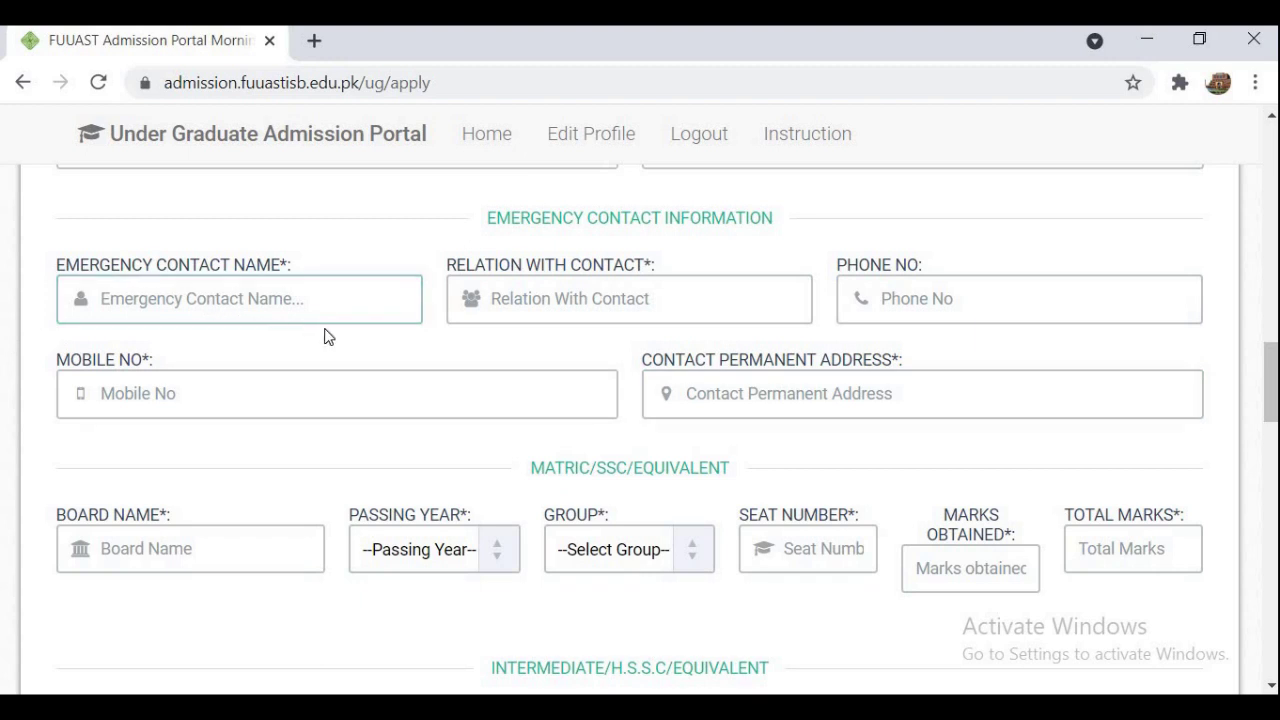
click(695, 298)
click(880, 314)
click(540, 367)
click(788, 391)
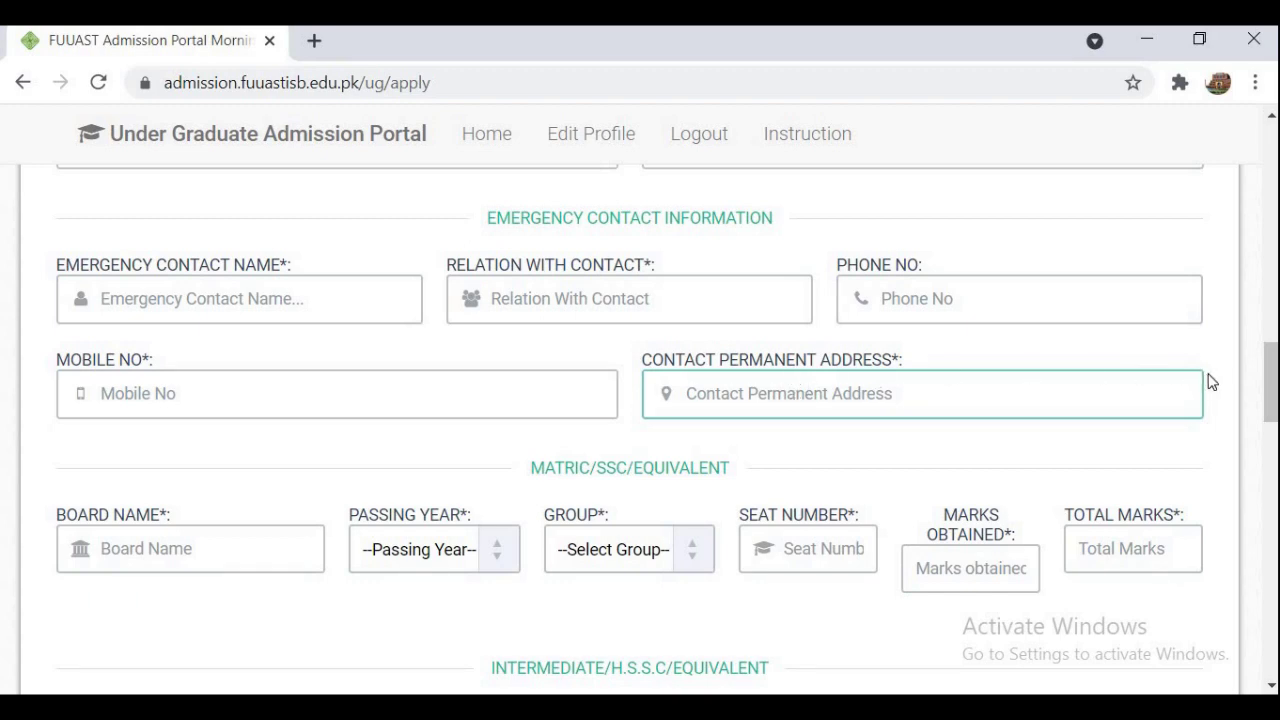
Step: In the Matric/SSC section, set the board name to FBISE, the passing year to 2018 and the group to Science
drag(1270, 369, 1275, 397)
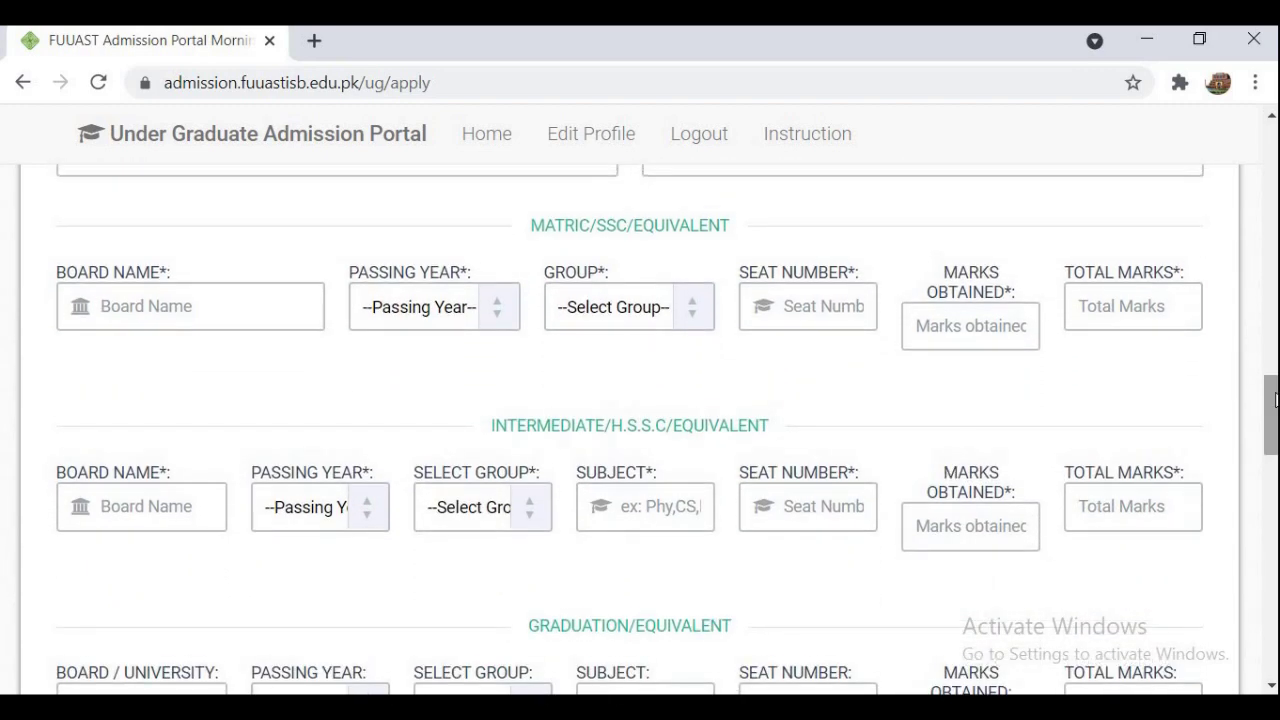
click(90, 308)
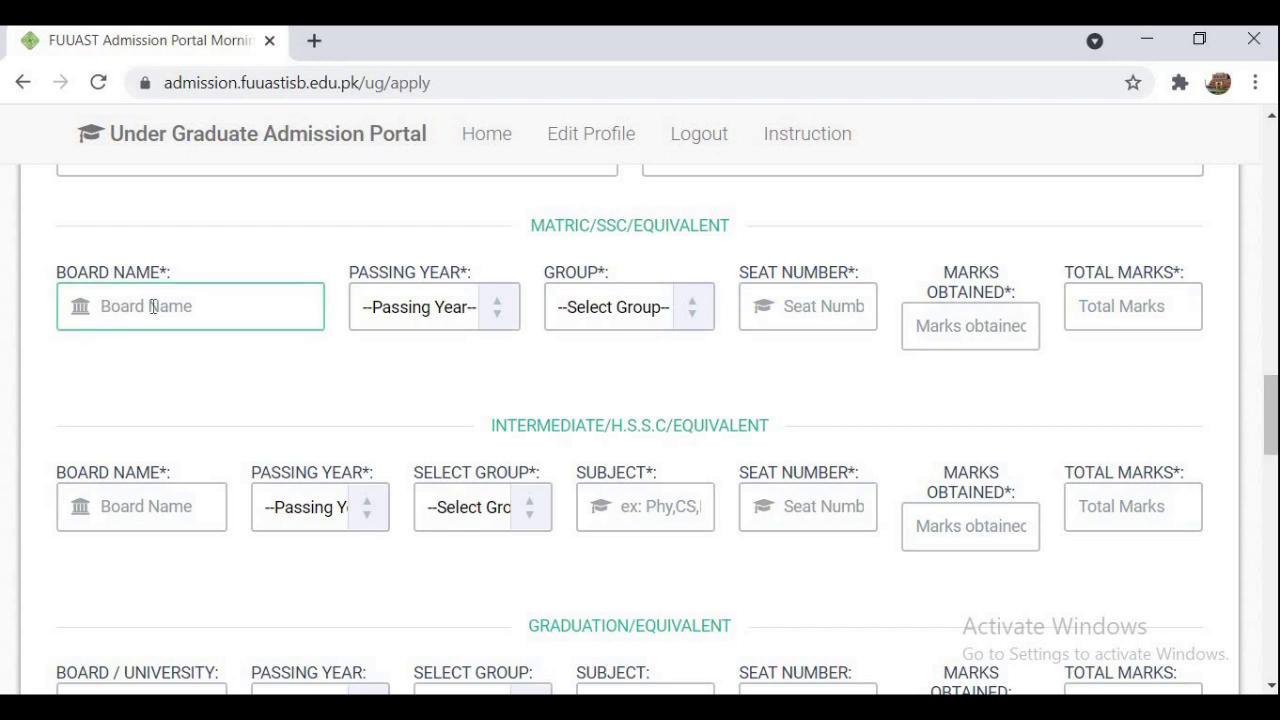
click(190, 345)
click(434, 307)
click(460, 383)
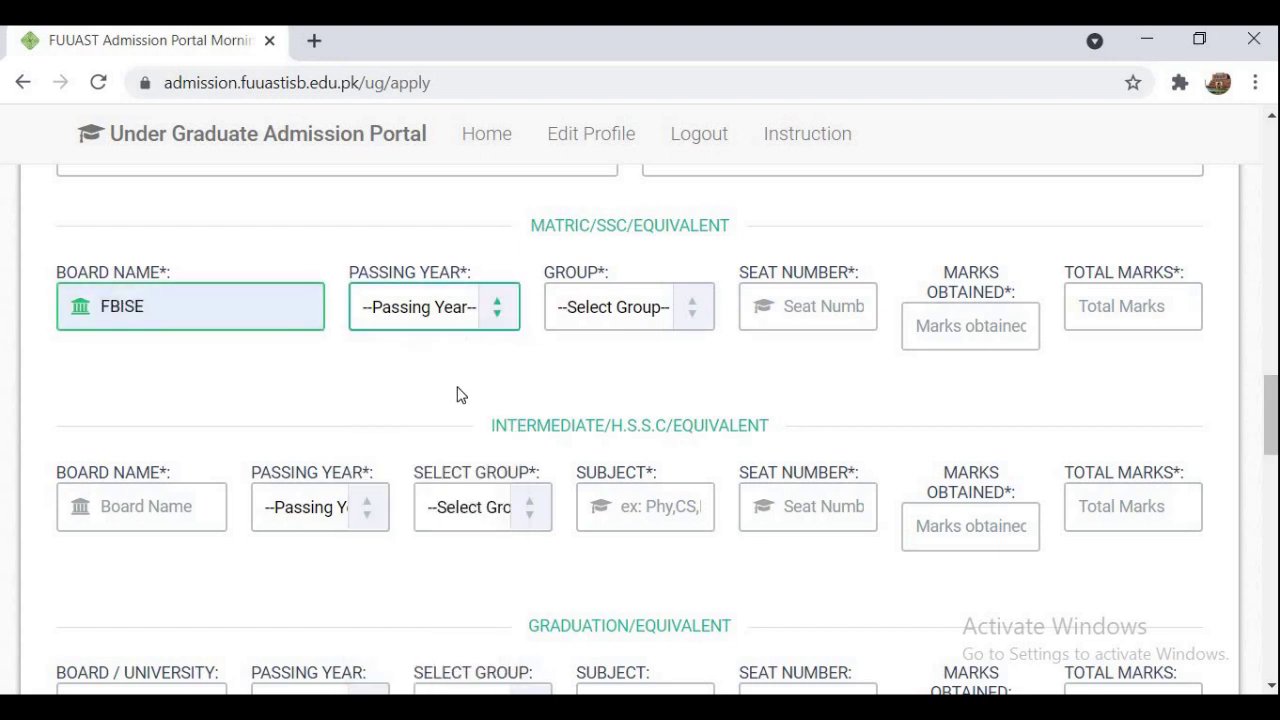
click(697, 323)
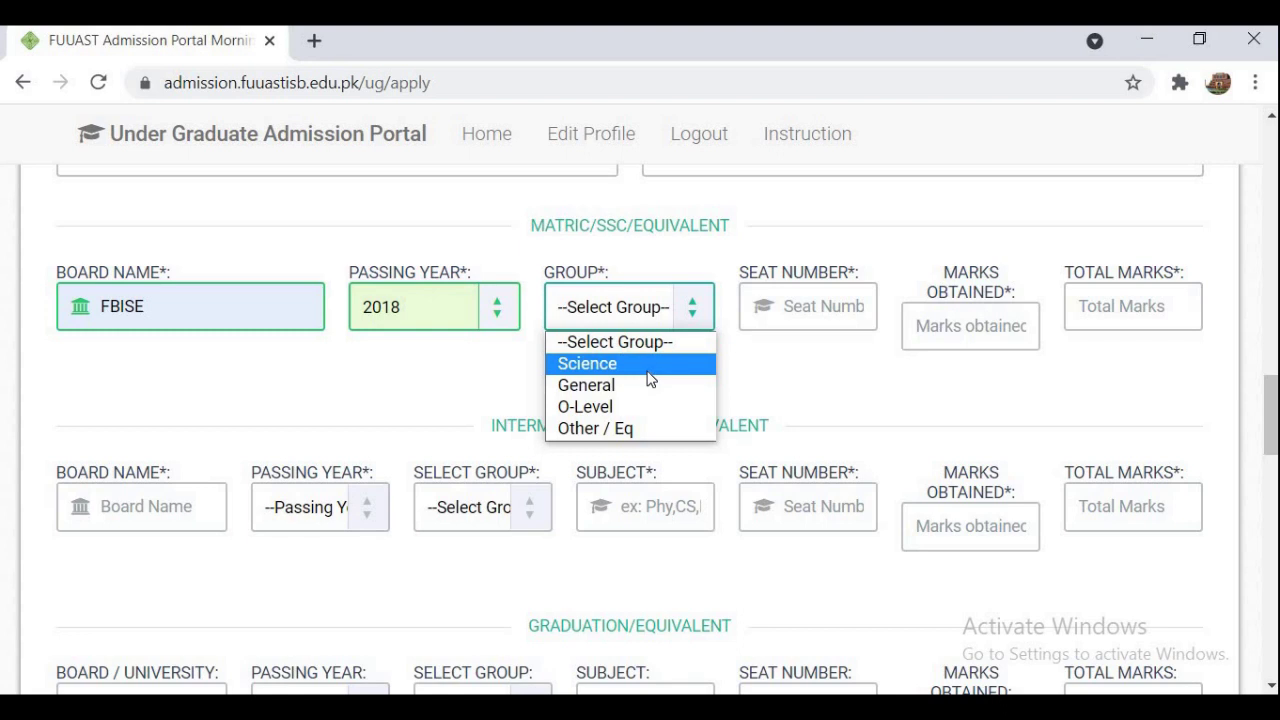
click(650, 374)
Step: Enter the Matric seat number, with 990 marks obtained out of 1100 total marks
click(810, 318)
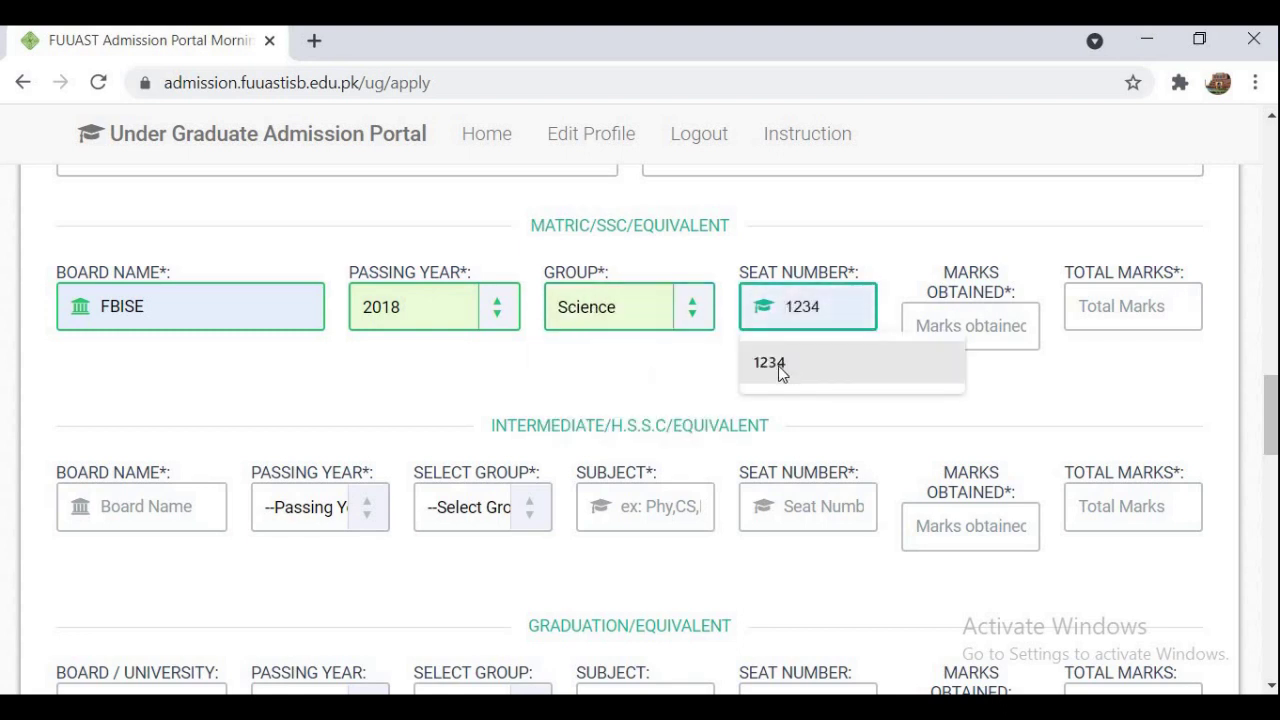
click(781, 364)
click(945, 328)
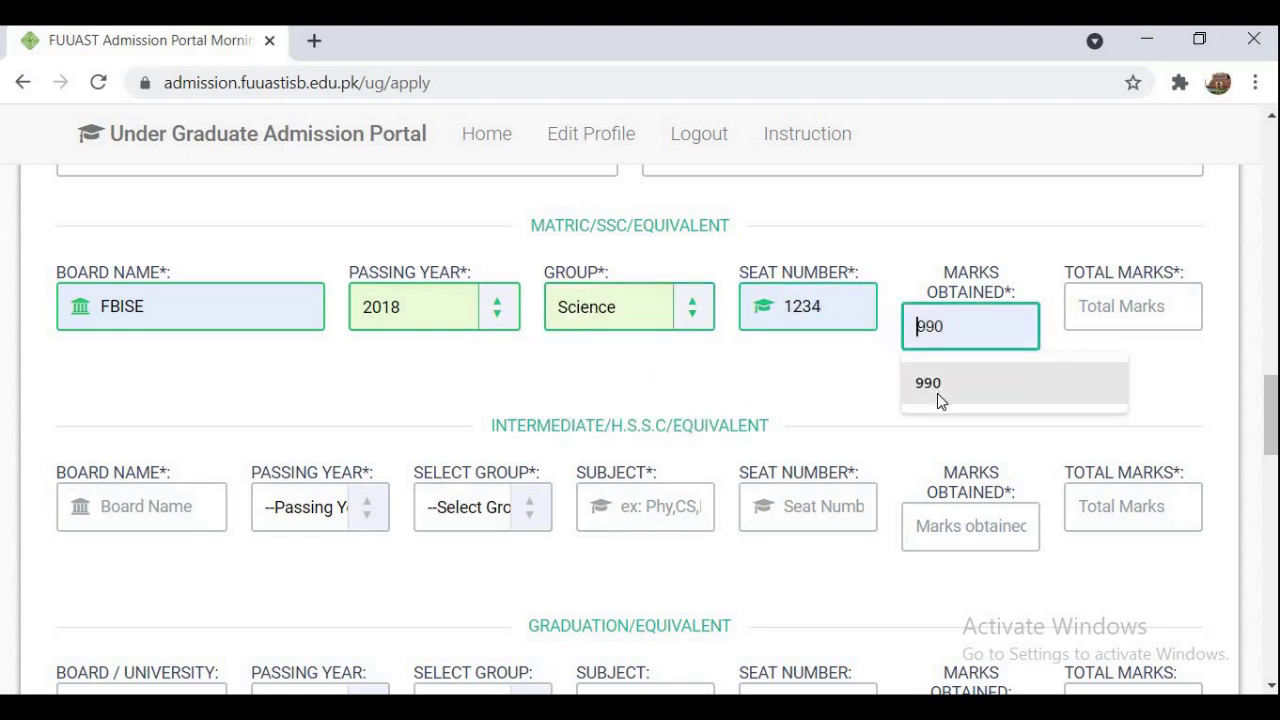
click(937, 393)
click(1106, 314)
click(1089, 378)
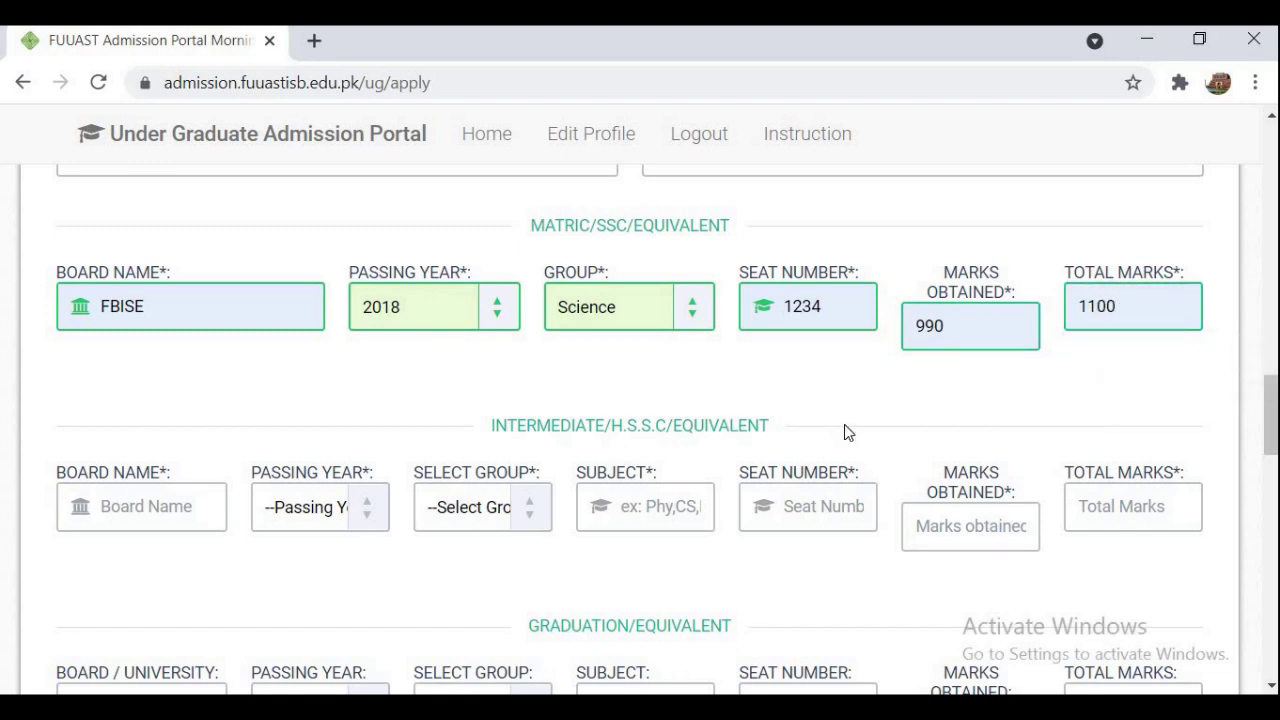
Step: Examine the intermediate, graduation and other qualification fields, and the program and university expulsion options
click(198, 508)
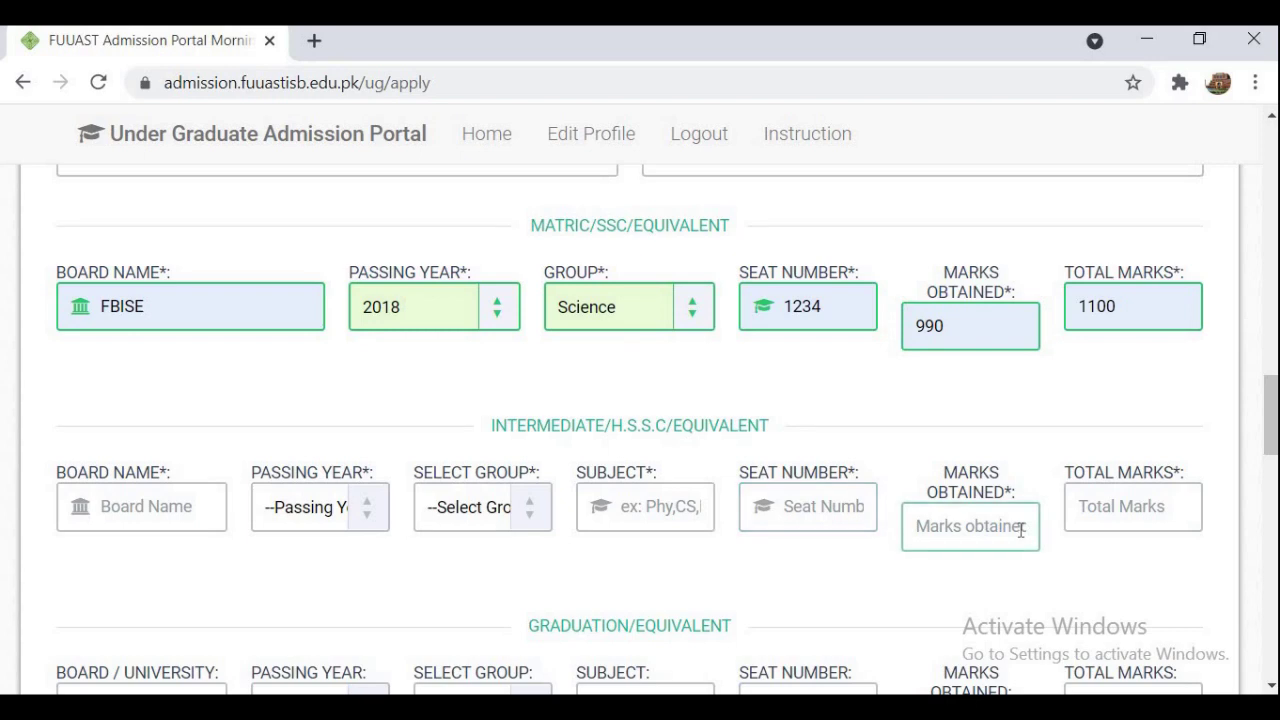
scroll(1155, 485, down, 4)
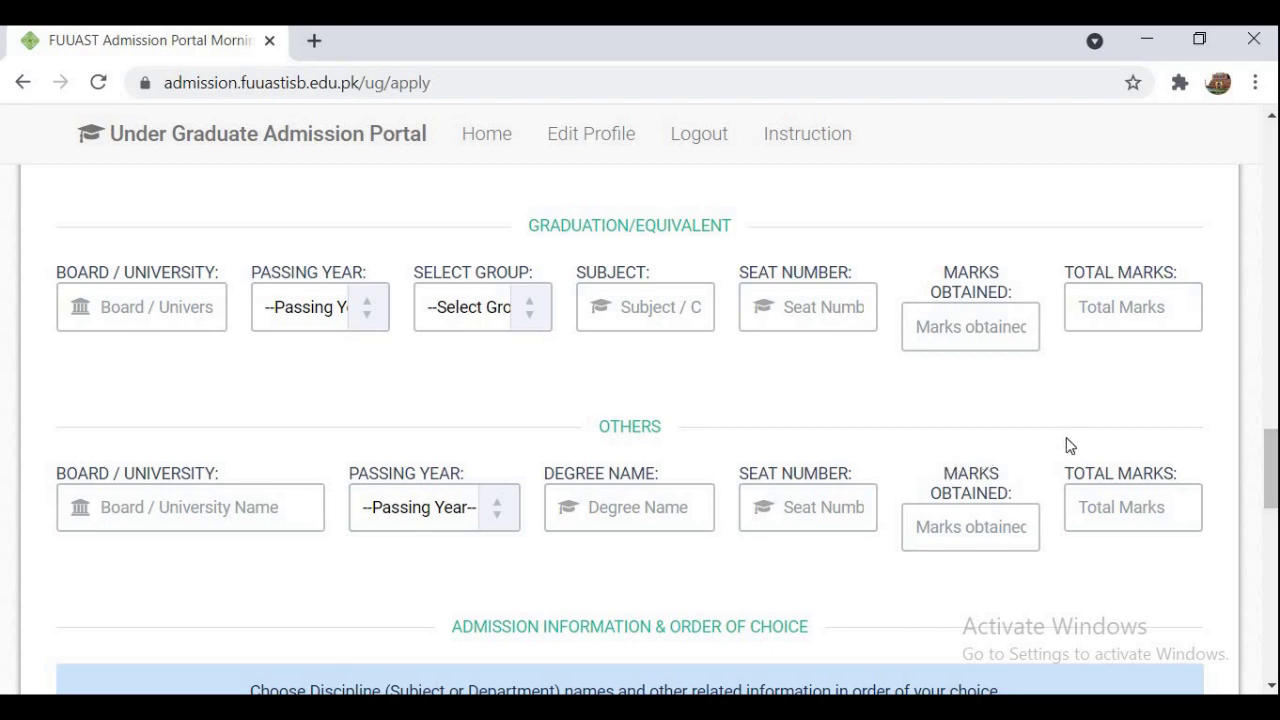
drag(1272, 453, 1274, 515)
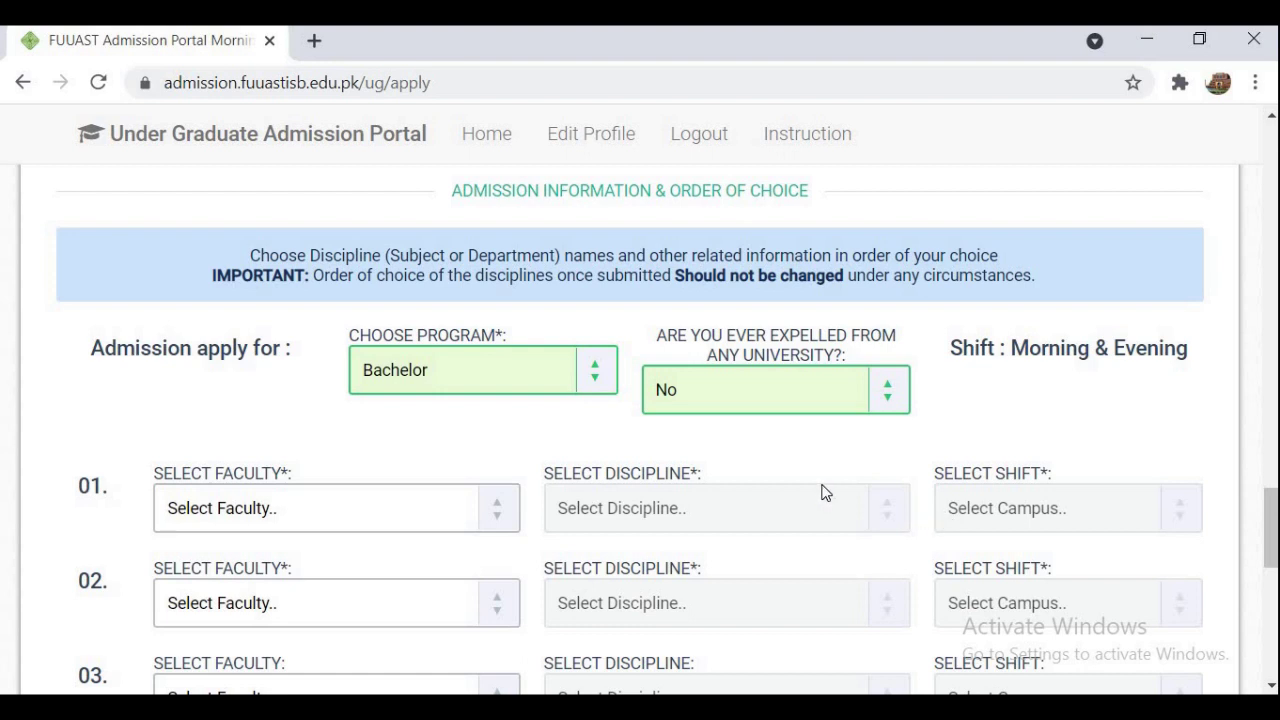
click(889, 394)
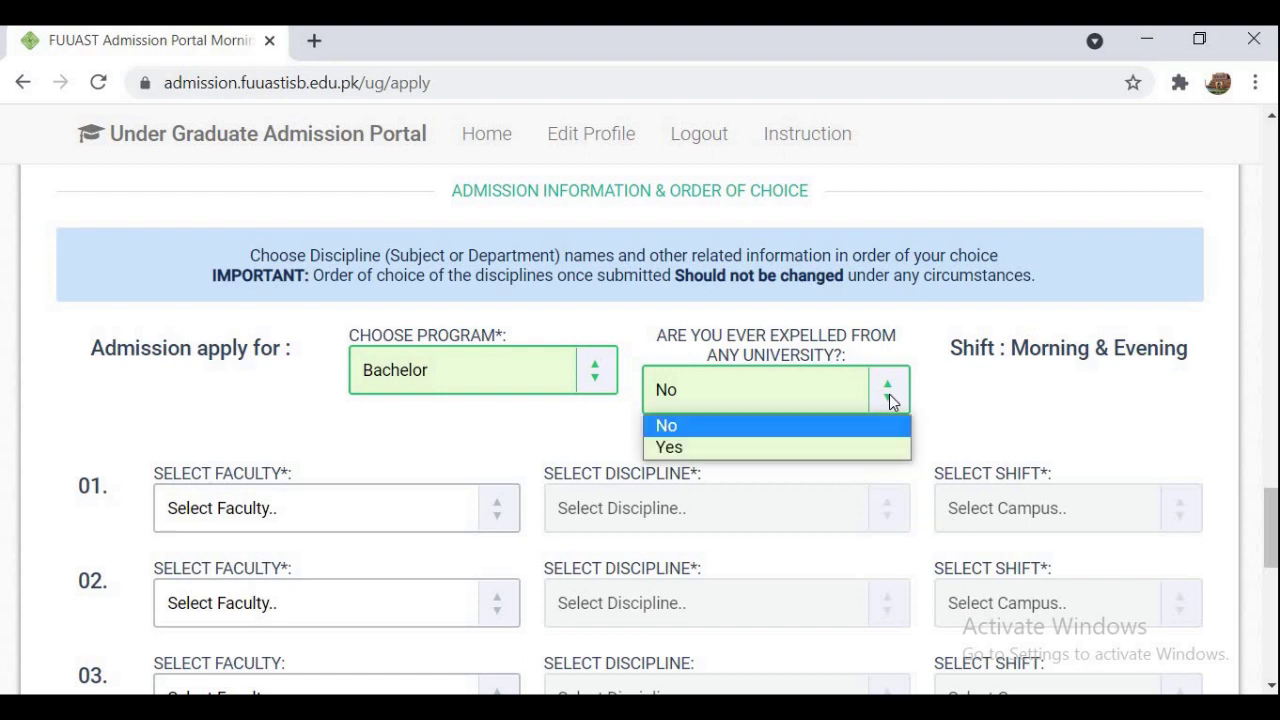
scroll(887, 402, down, 1)
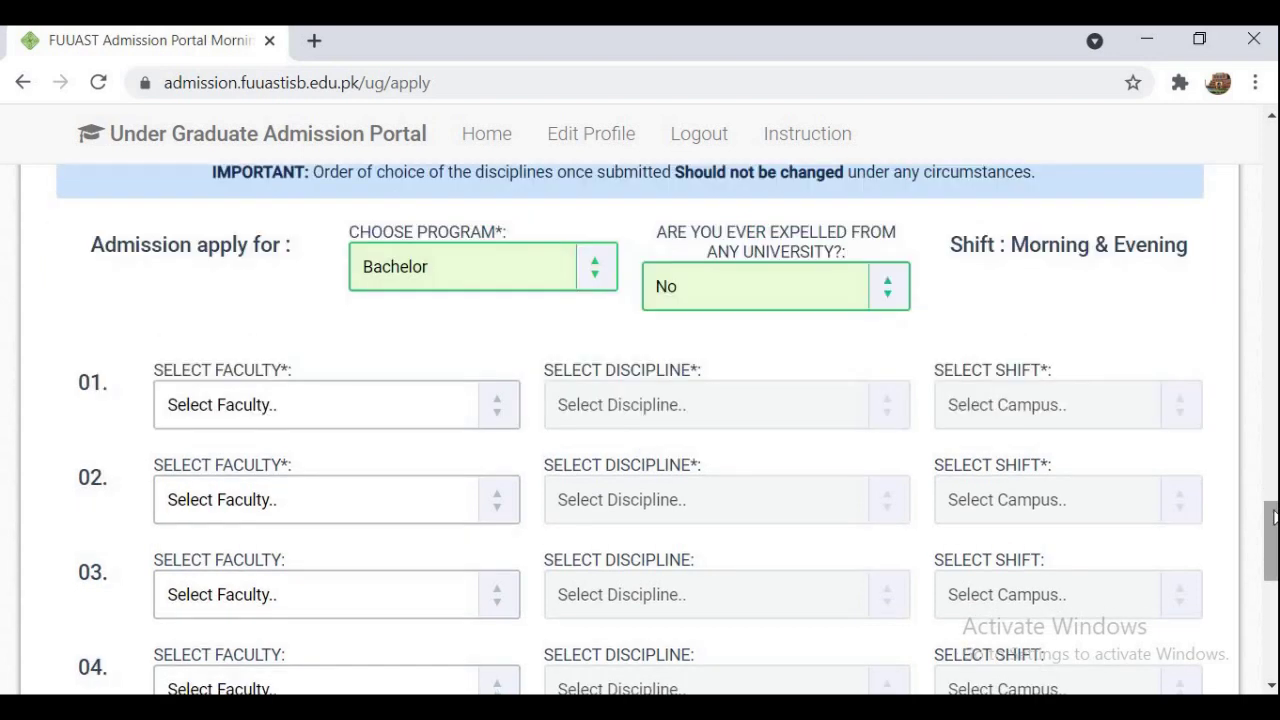
Step: Set the first choice to the Business Admin. Commerce and Economics faculty, BS Business Administration (BBA) discipline and Morning shift
drag(1273, 517, 1271, 537)
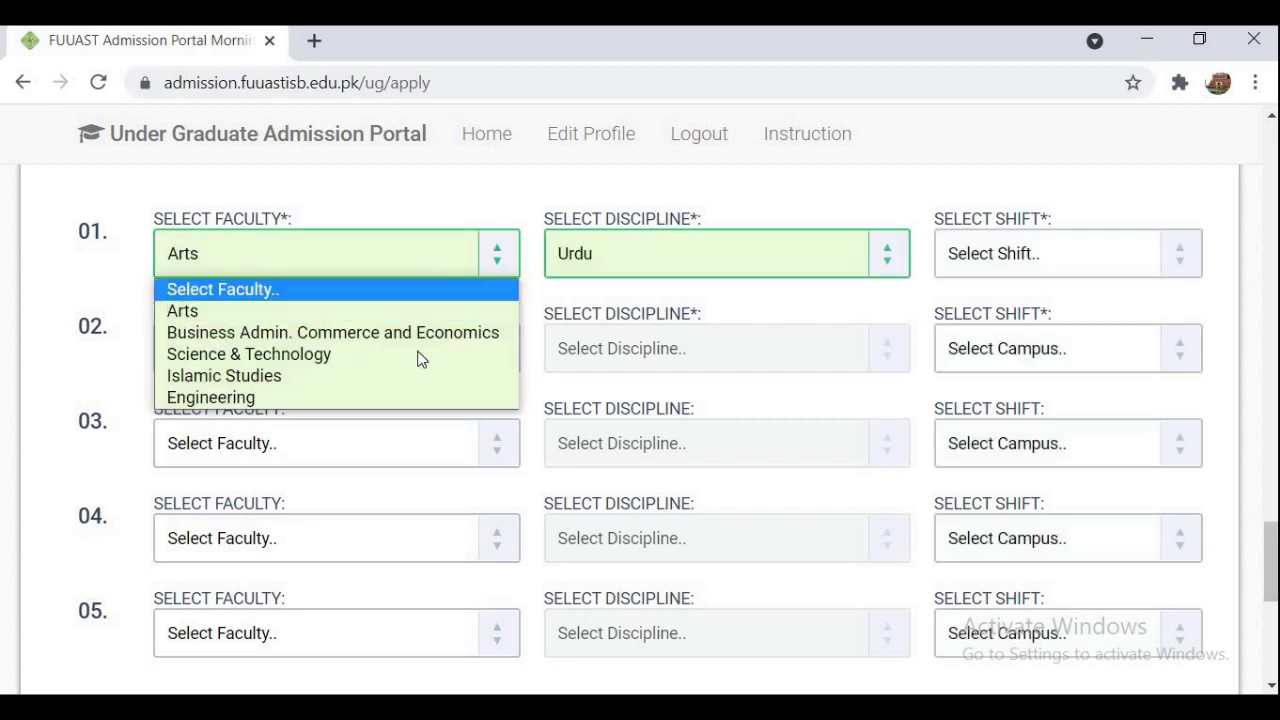
key(Escape)
key(b)
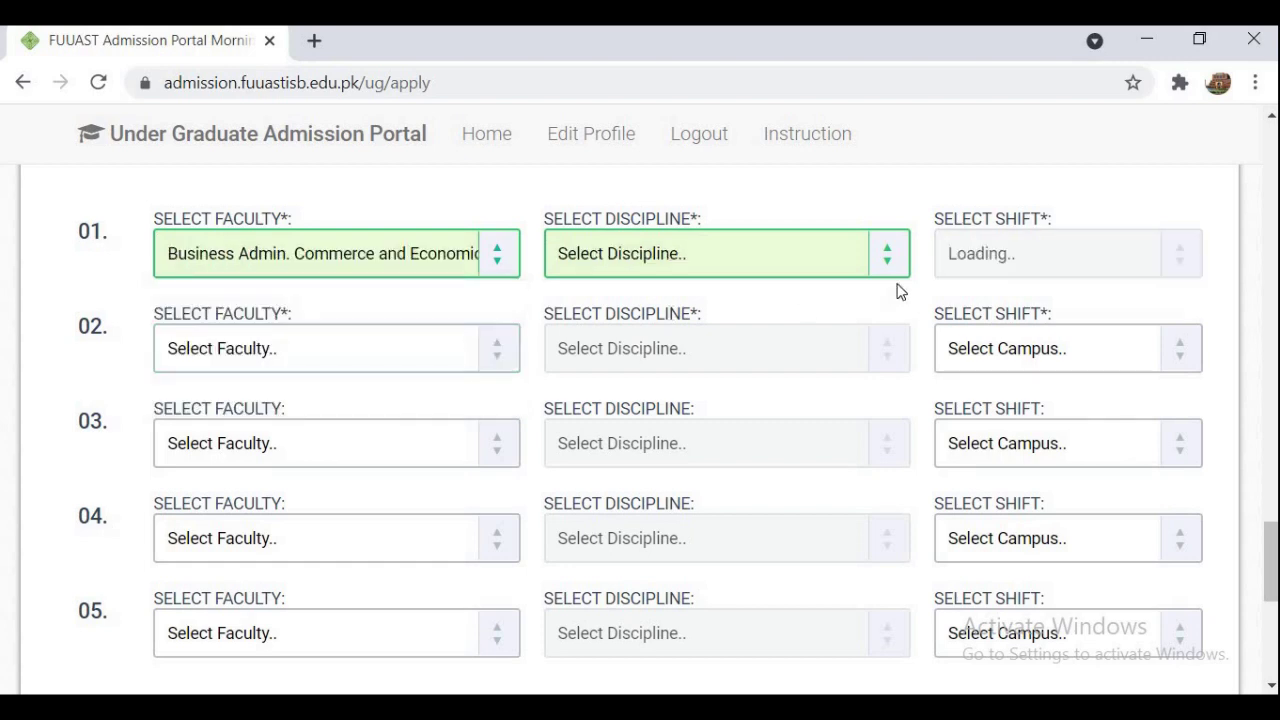
click(887, 262)
click(859, 317)
click(1178, 252)
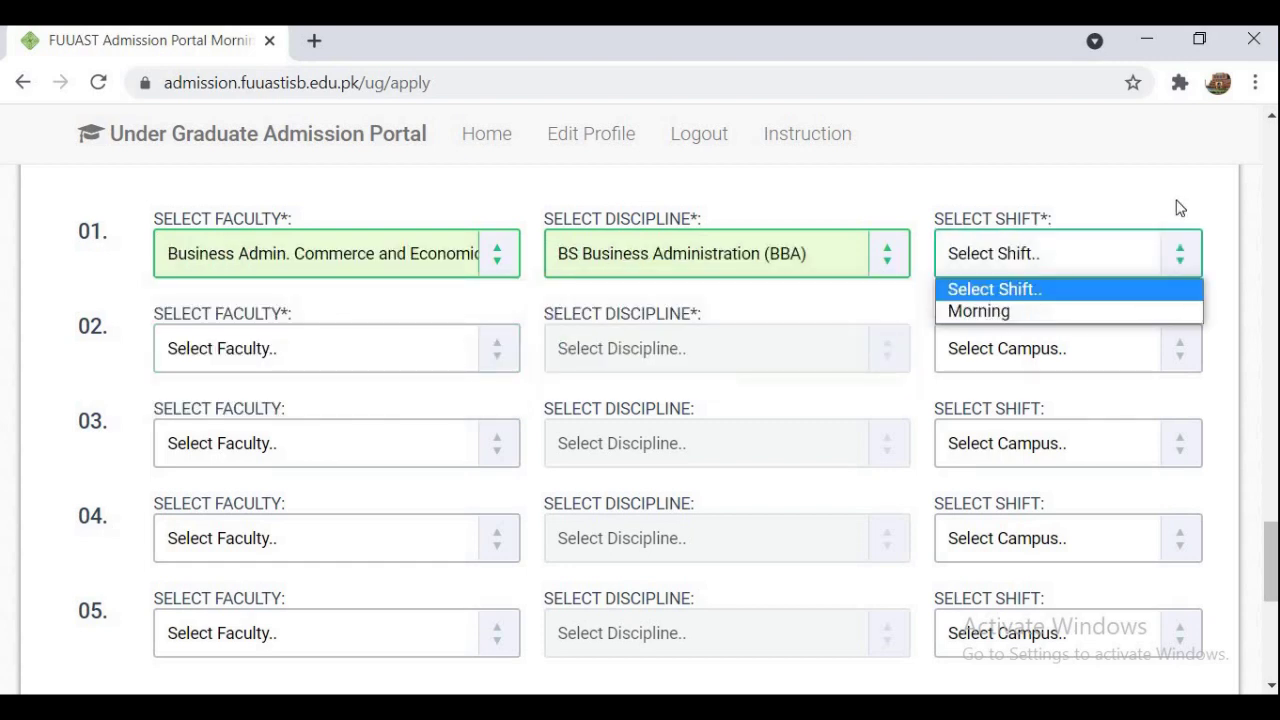
click(1117, 311)
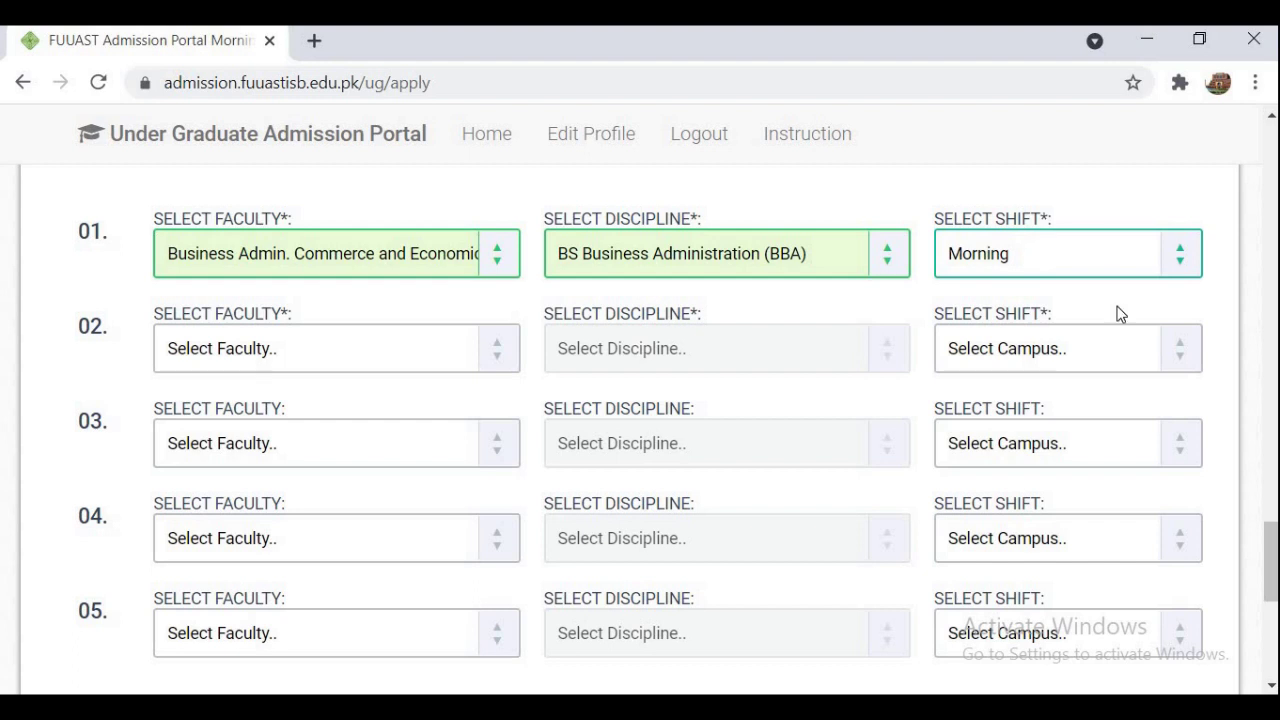
click(1184, 262)
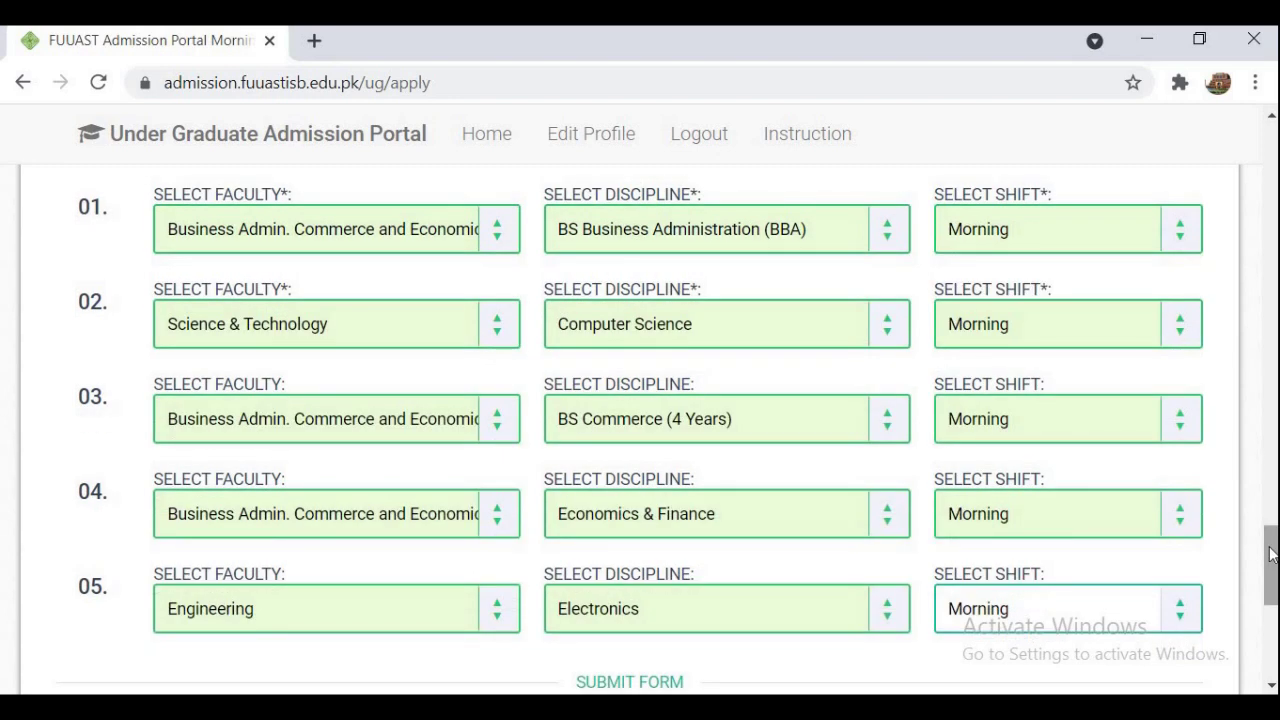
Step: Answer the 15 + 6 verification sum with 21 and submit the admission form
scroll(1272, 555, down, 3)
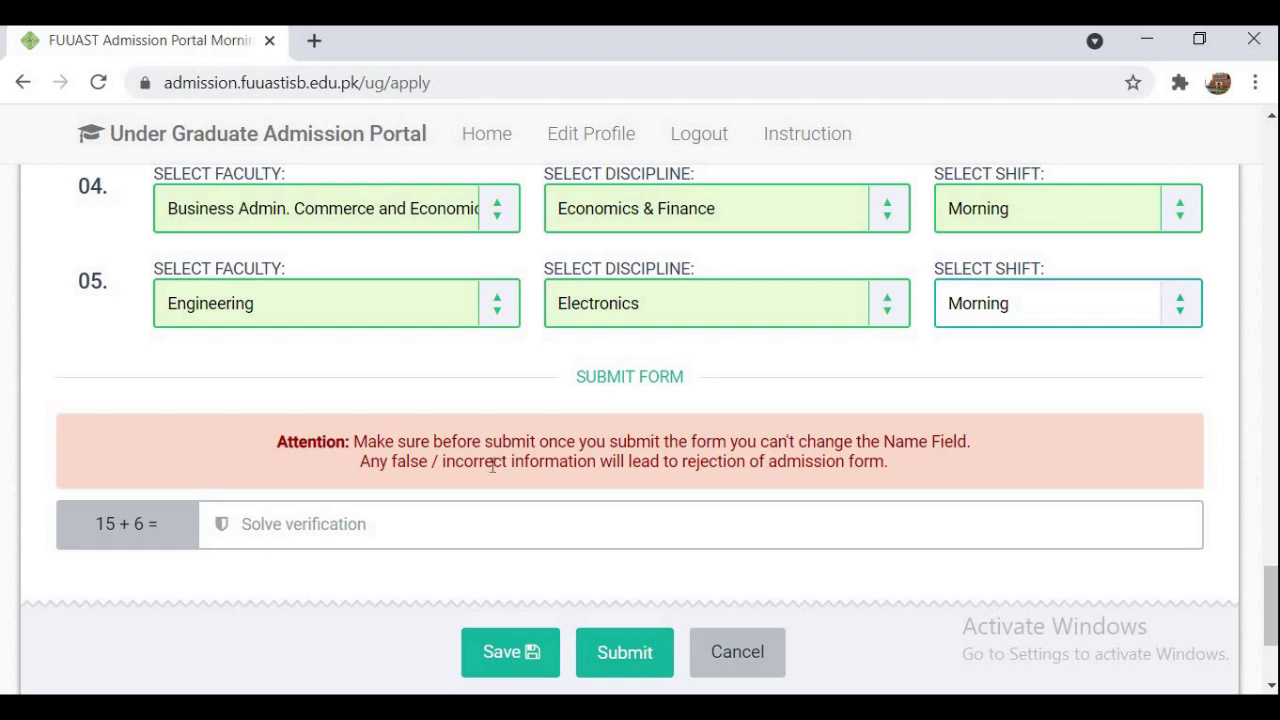
click(177, 535)
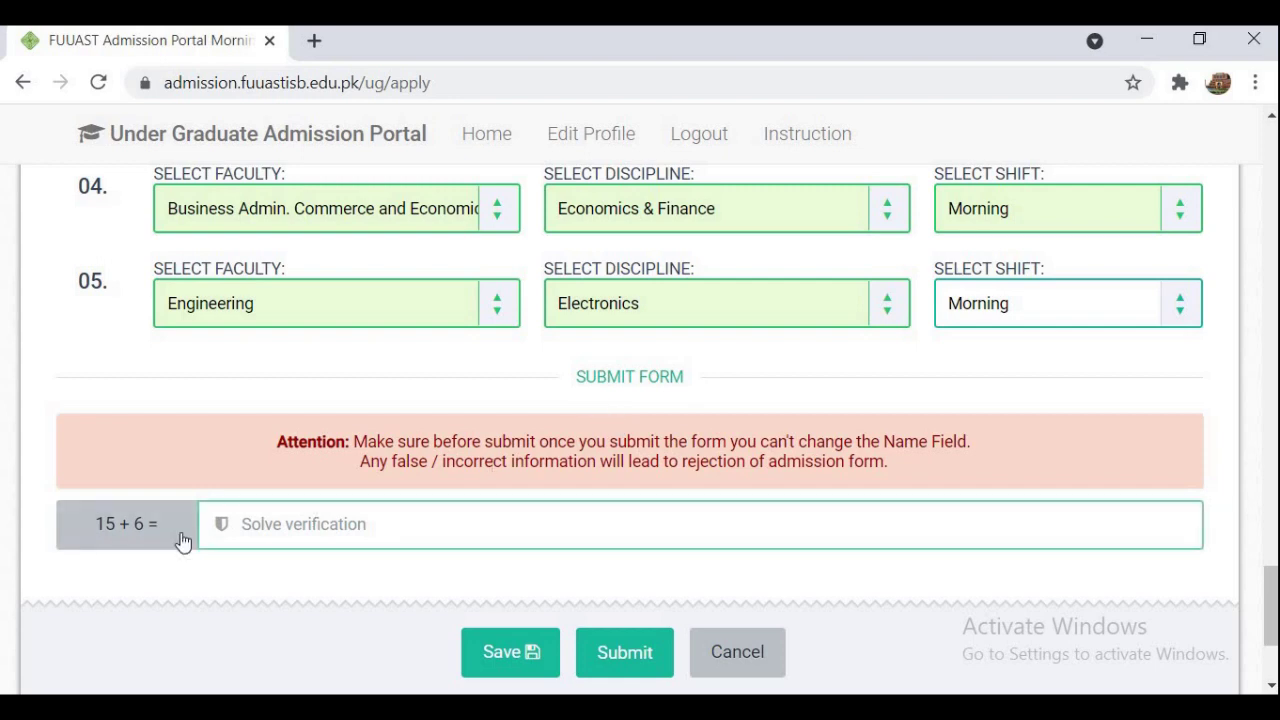
click(266, 530)
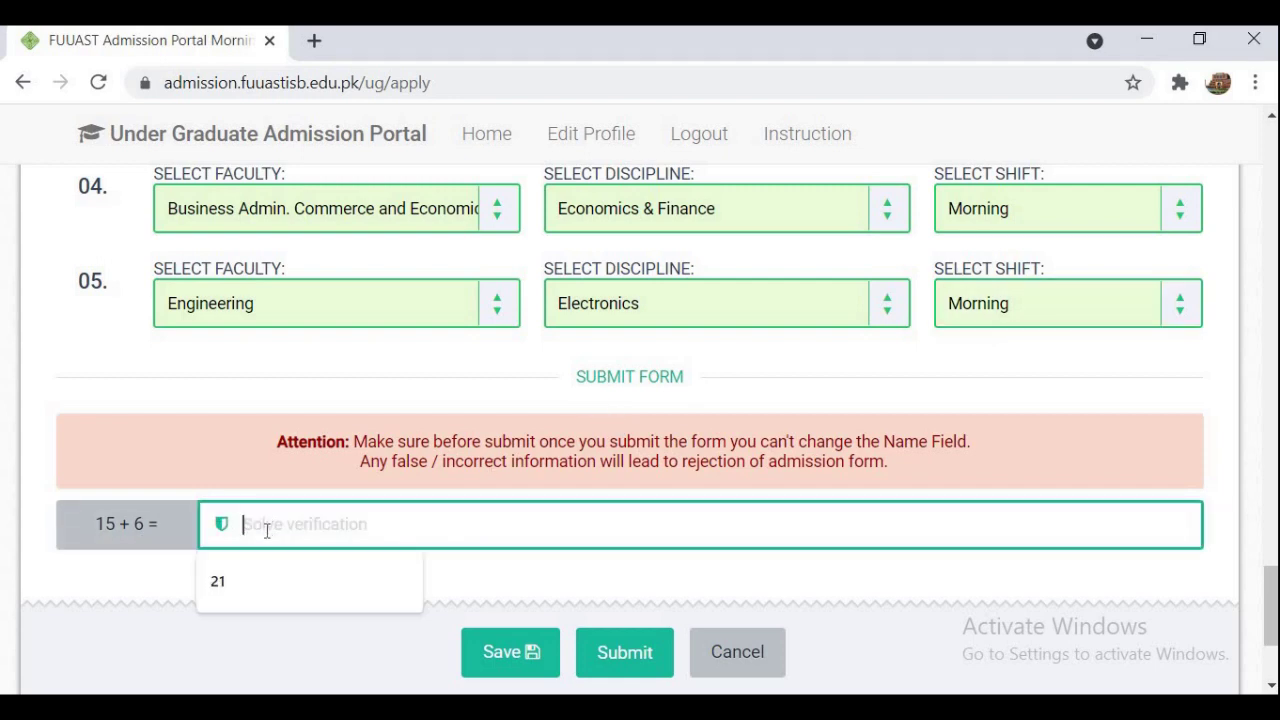
click(240, 582)
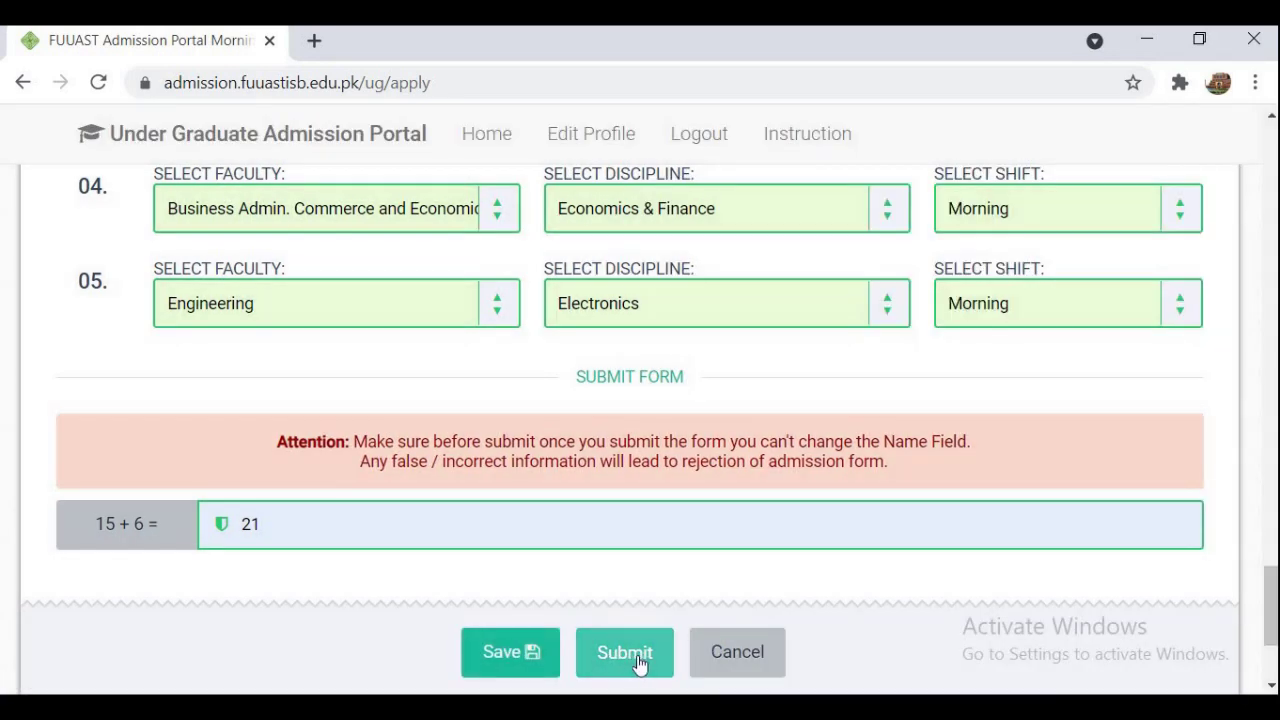
click(637, 655)
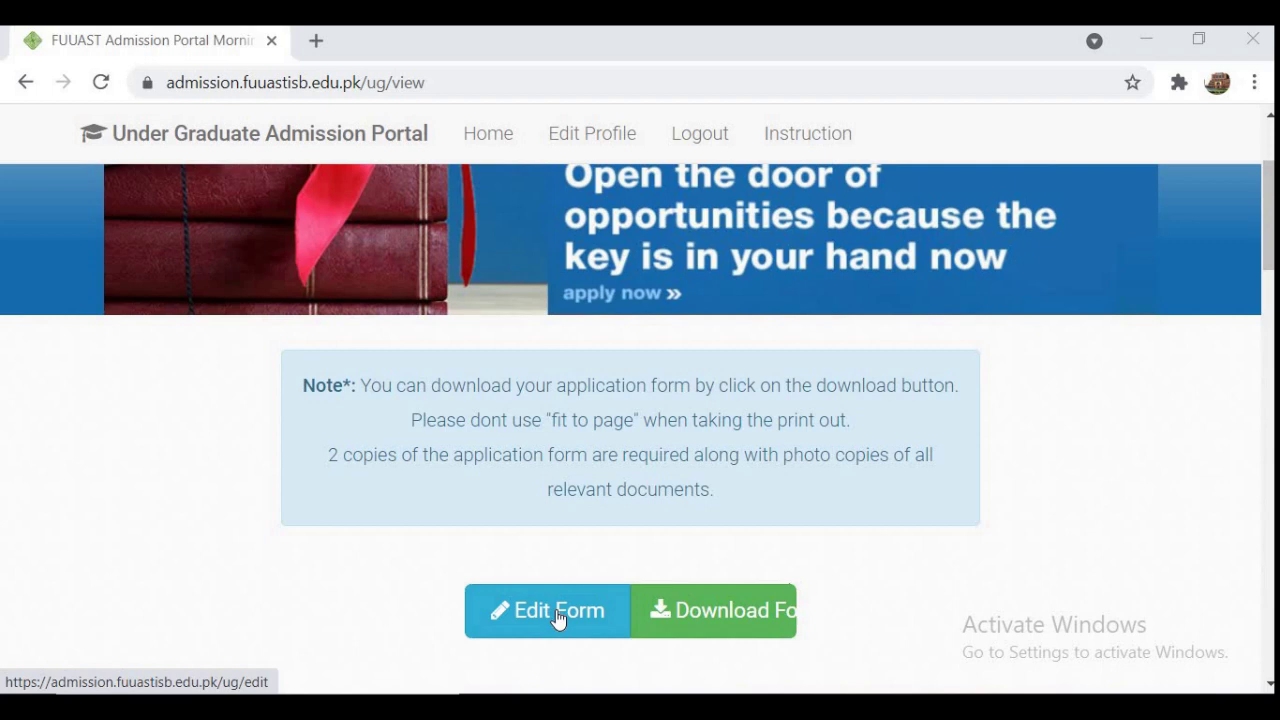
Step: Download the submitted application form and open its PDF to read the instructions on the first page
click(694, 612)
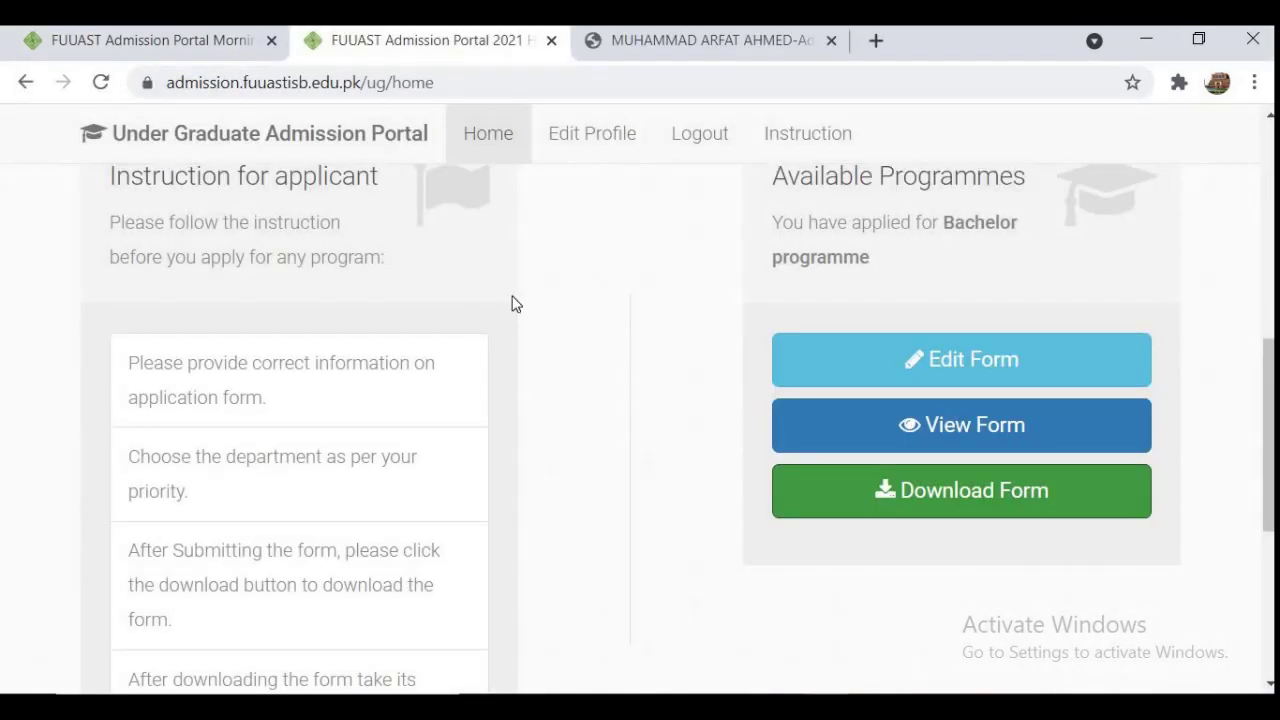
click(727, 45)
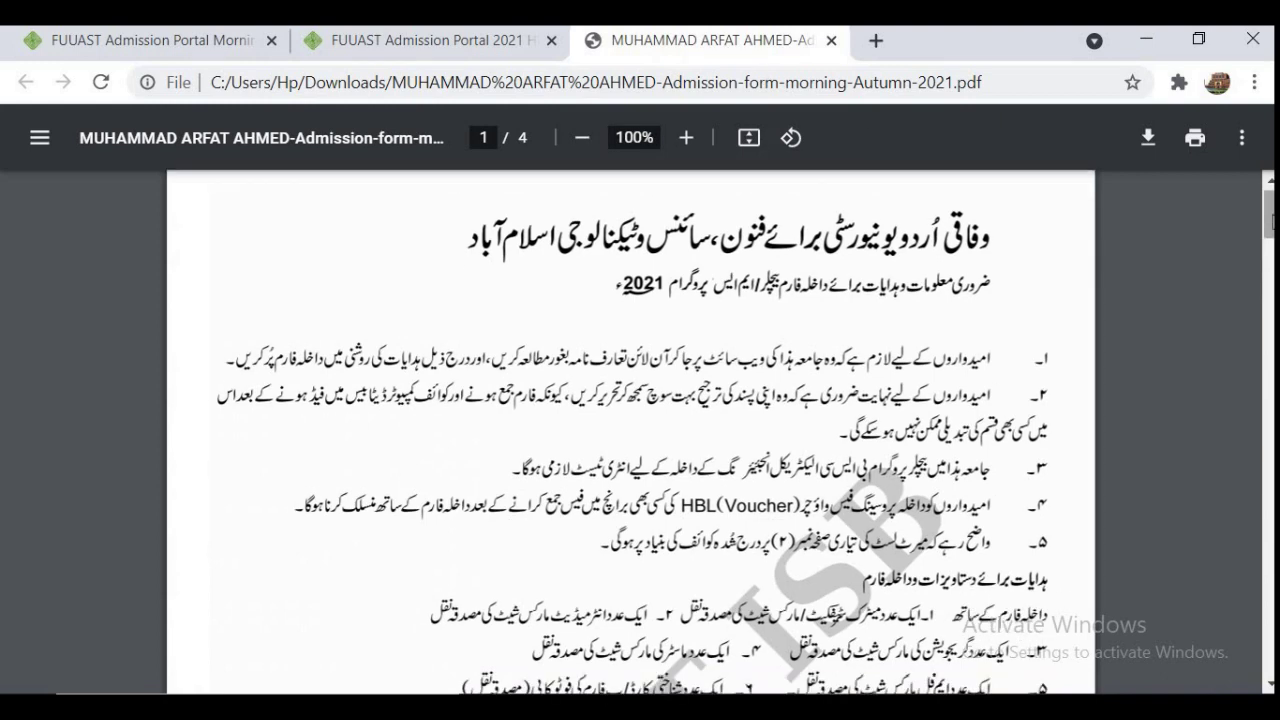
scroll(630, 430, down, 3)
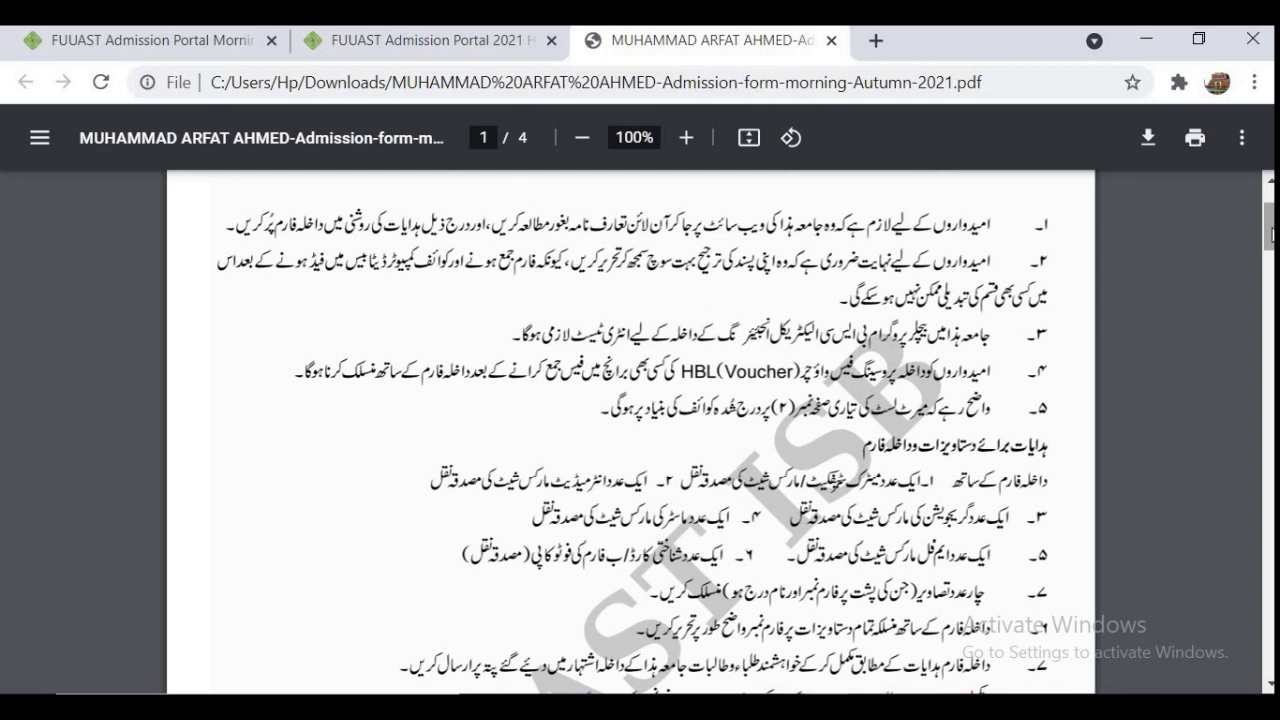